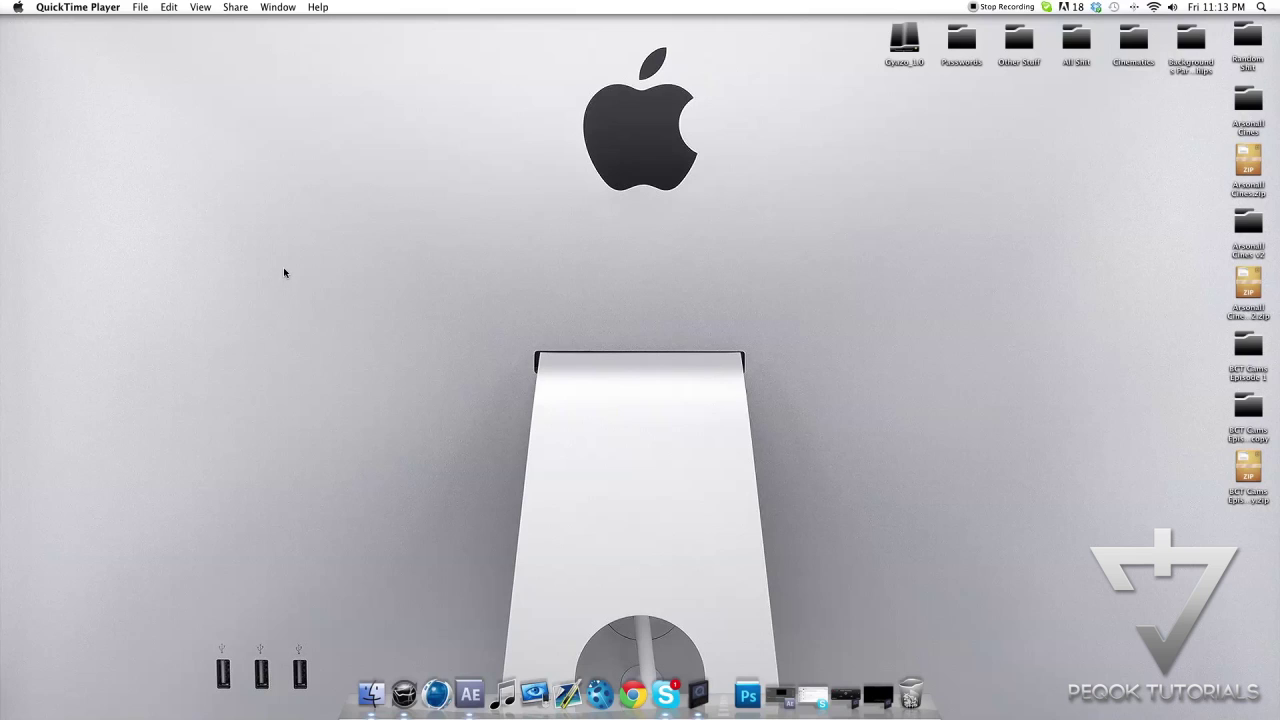
Play the gameplay episode video at a slightly lower volume, then close it
{"action": "left_click", "coordinate": [698, 690]}
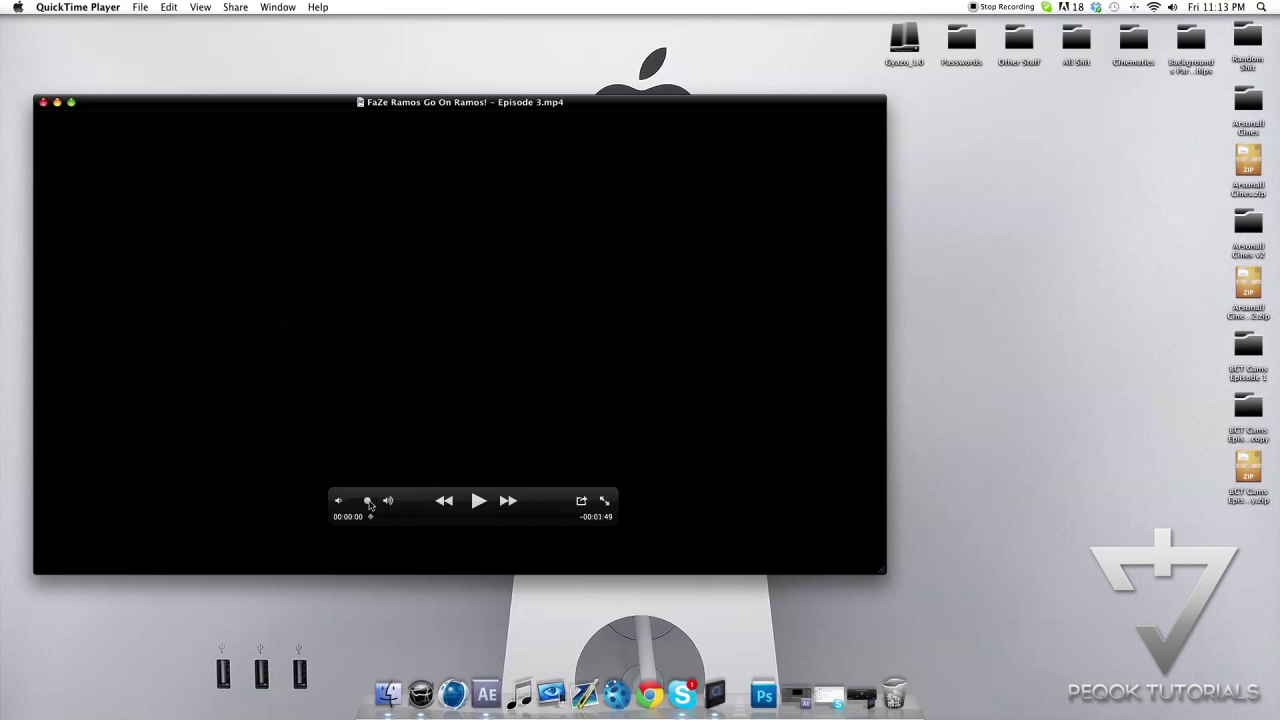
{"action": "left_click_drag", "start_coordinate": [369, 505], "coordinate": [366, 505]}
{"action": "left_click", "coordinate": [477, 501]}
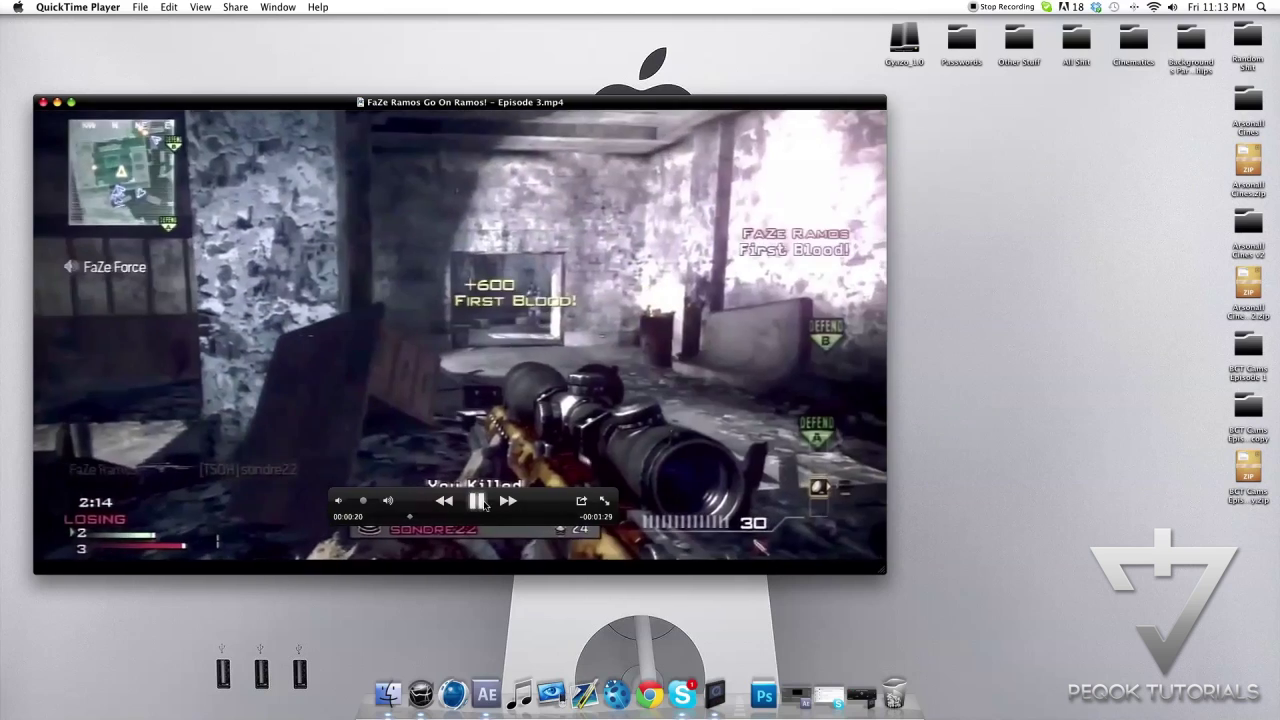
{"action": "left_click", "coordinate": [480, 503]}
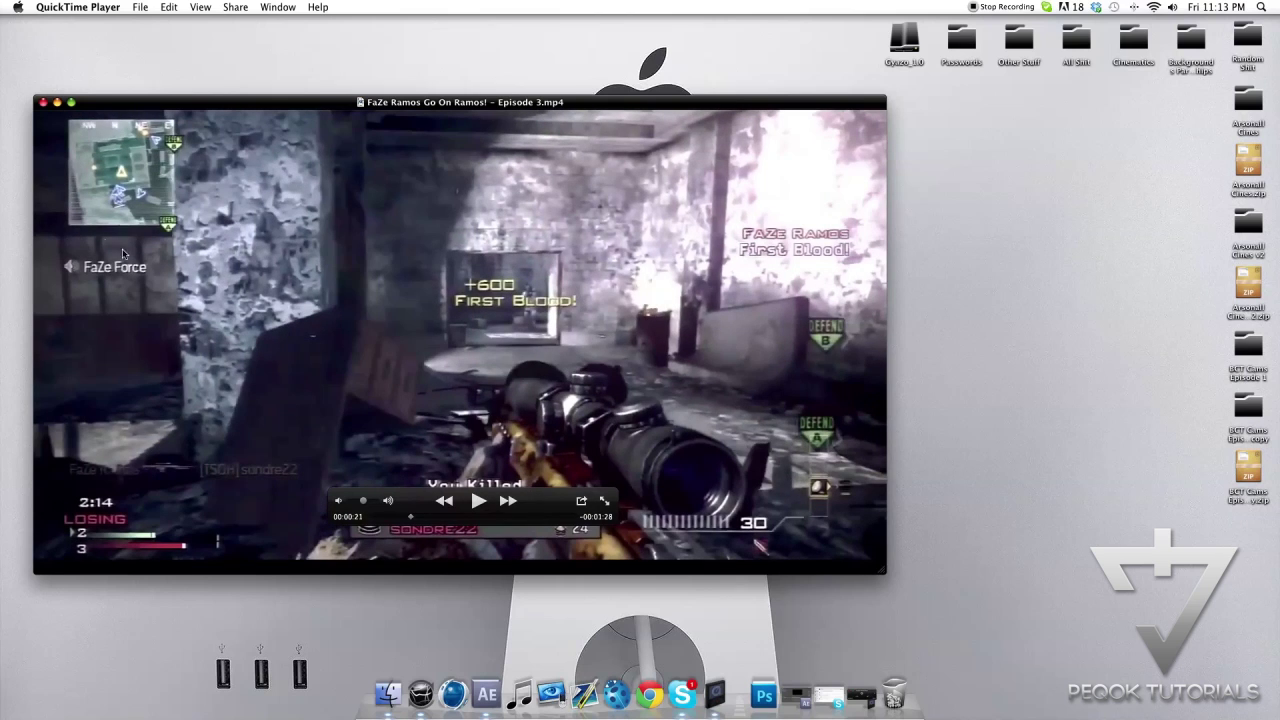
{"action": "left_click", "coordinate": [43, 103]}
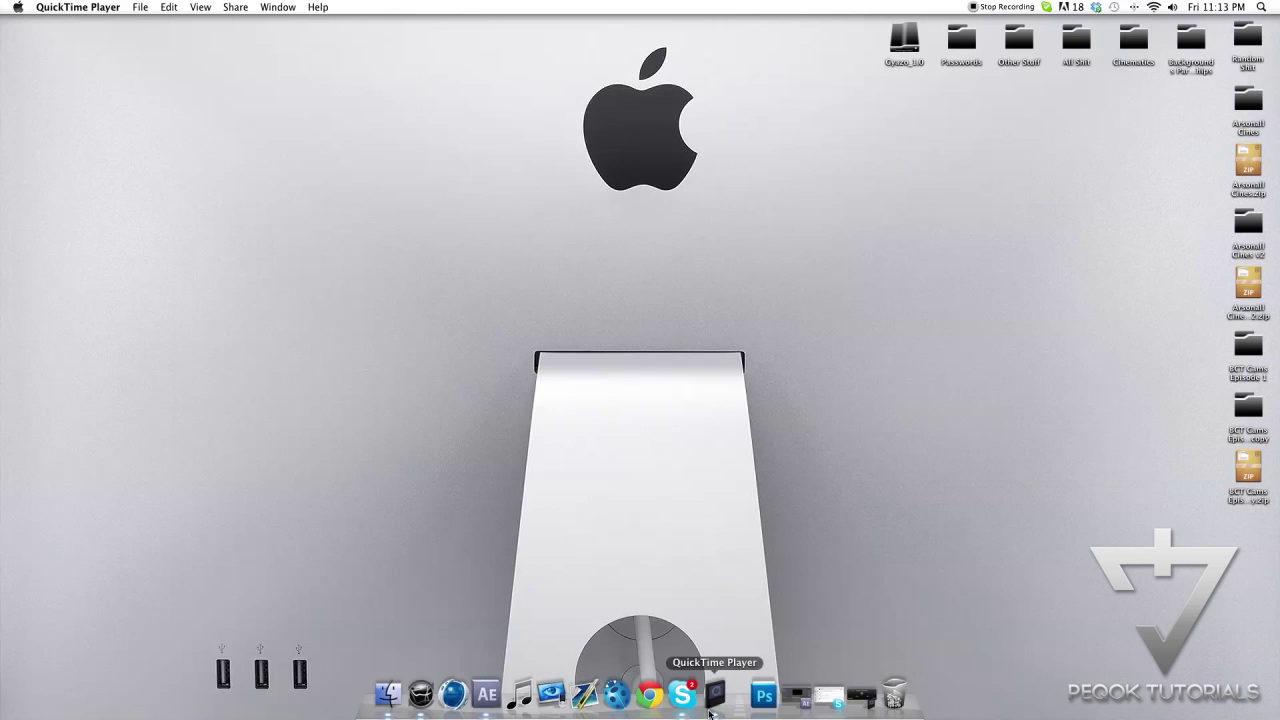
Import Jig 1.mp4 from Desktop > BCT Cams Episode 1 and add it to the BCT Cams comp
{"action": "left_click", "coordinate": [489, 707]}
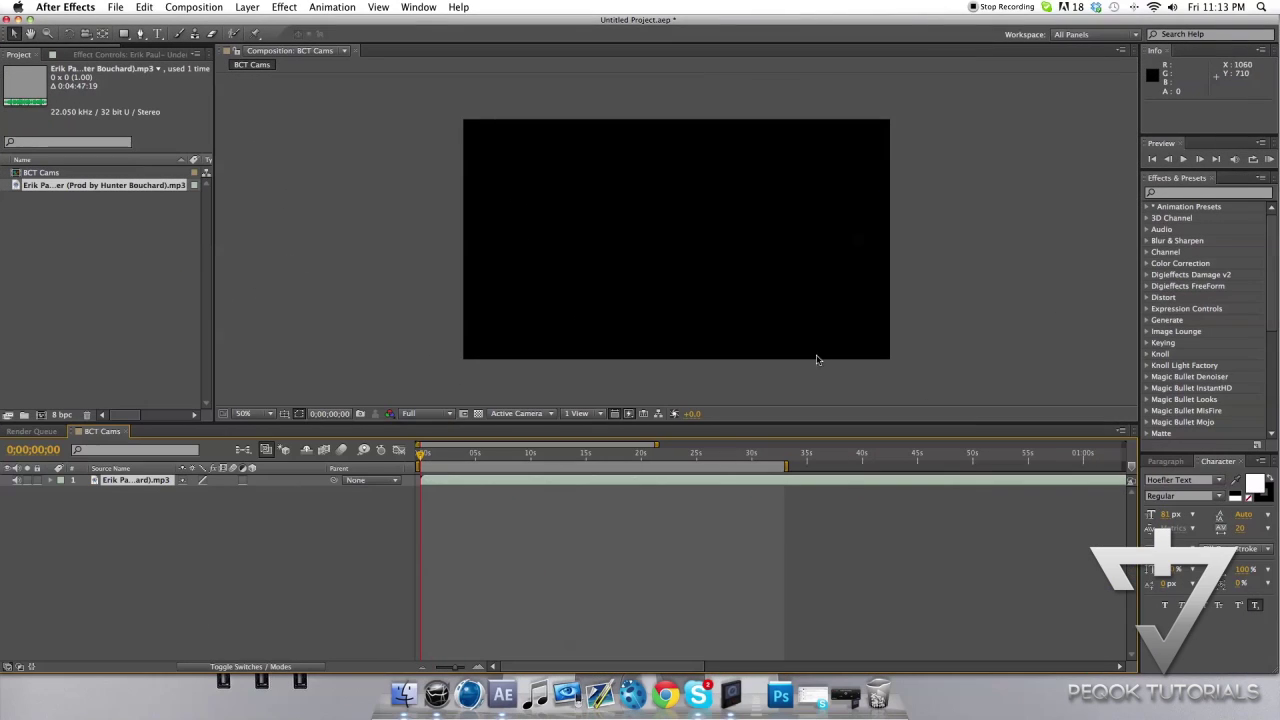
{"action": "left_click", "coordinate": [115, 7]}
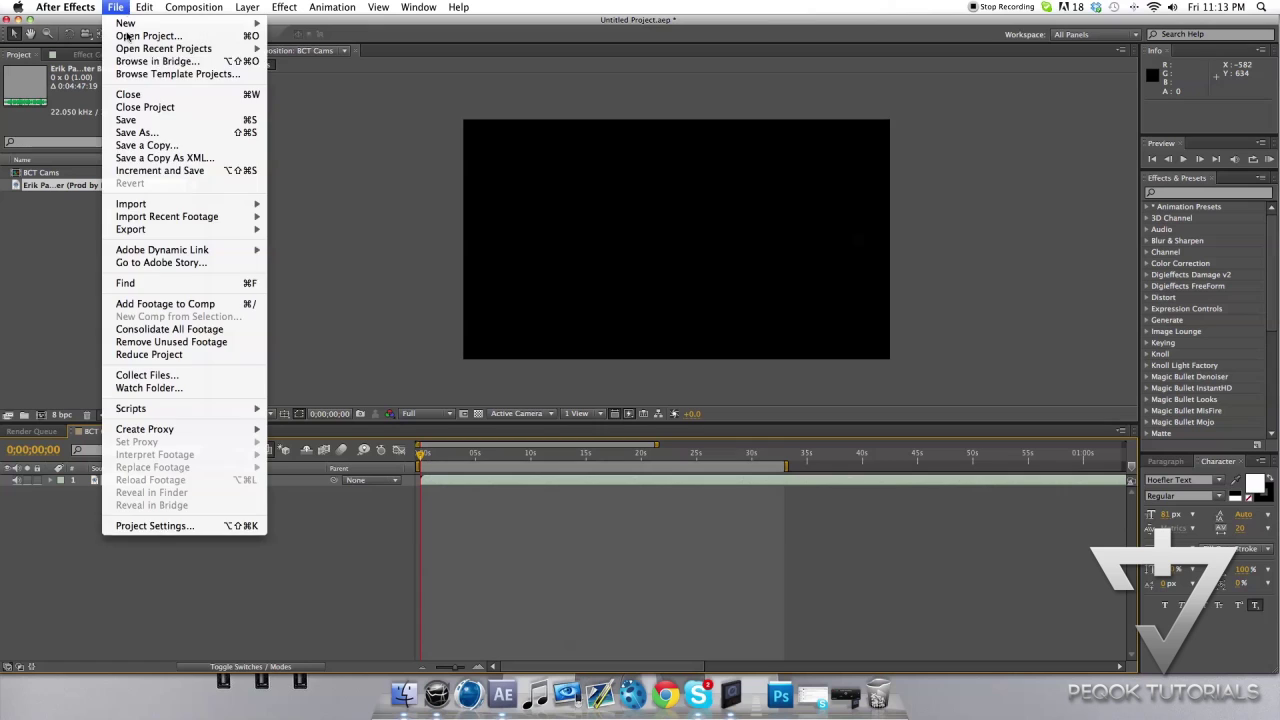
{"action": "mouse_move", "coordinate": [262, 204]}
{"action": "left_click", "coordinate": [430, 204]}
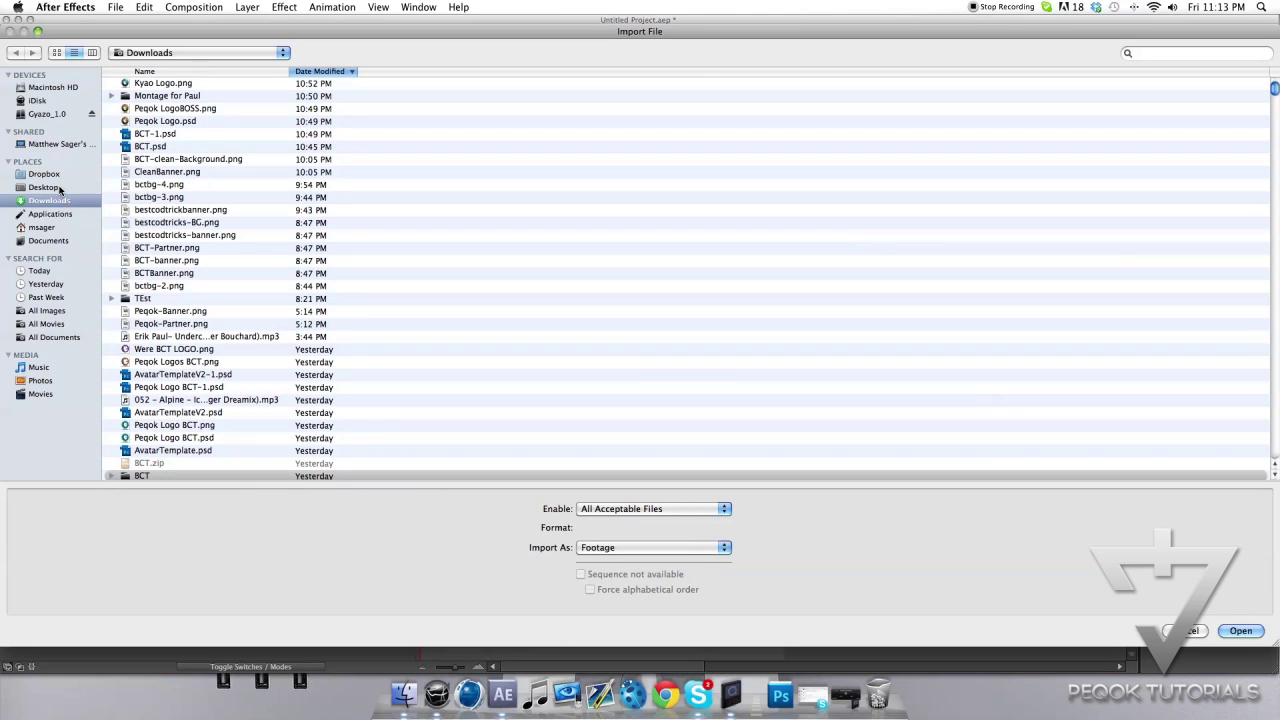
{"action": "left_click", "coordinate": [53, 199]}
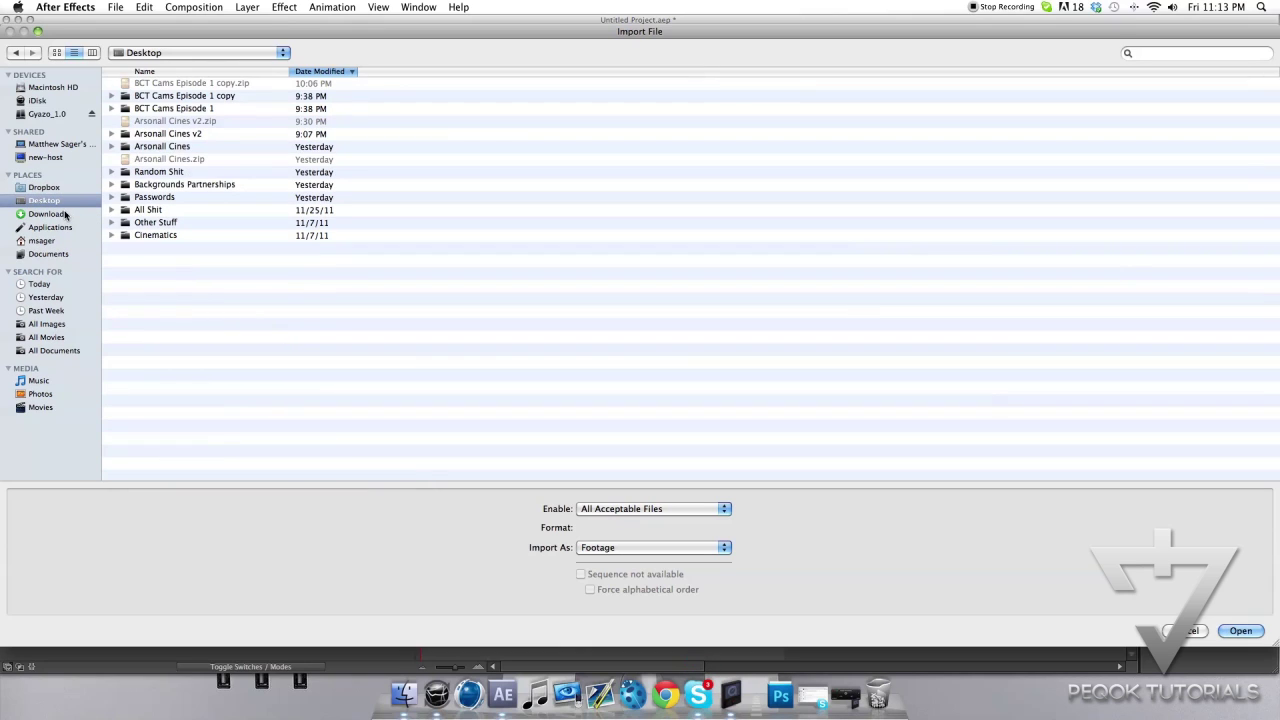
{"action": "left_click", "coordinate": [112, 108]}
{"action": "double_click", "coordinate": [166, 121]}
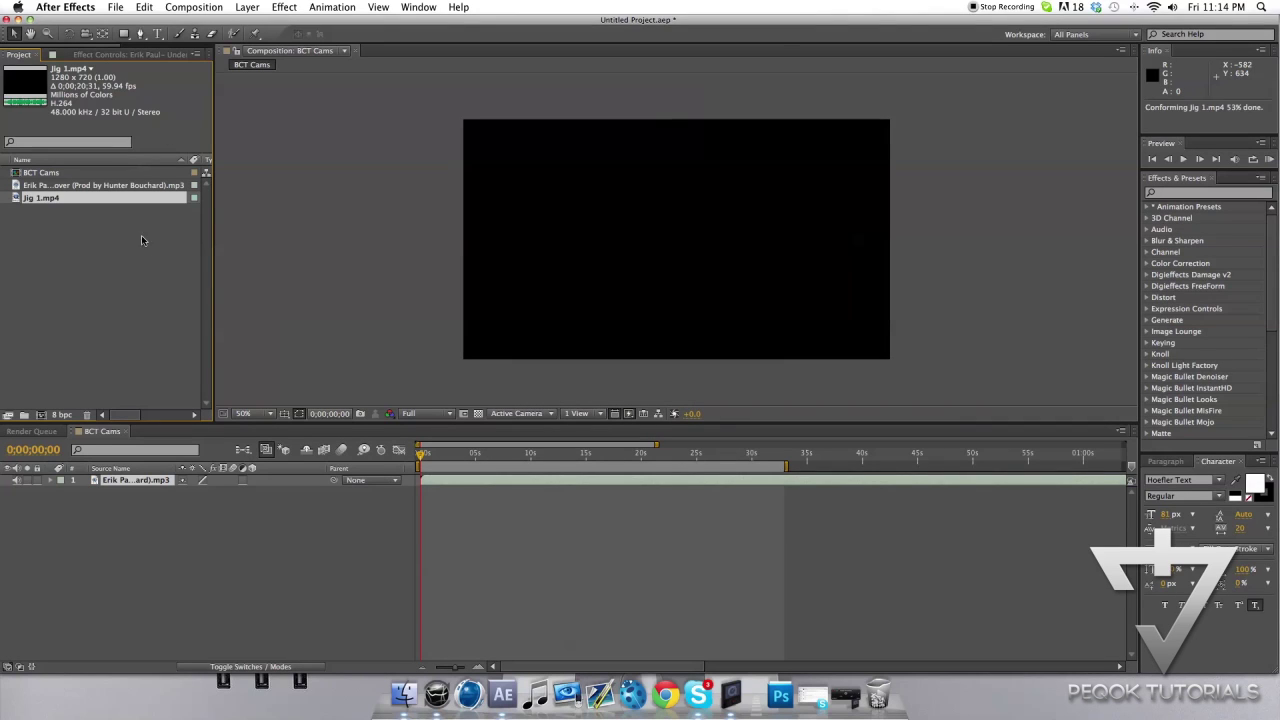
{"action": "left_click_drag", "start_coordinate": [88, 198], "coordinate": [677, 251]}
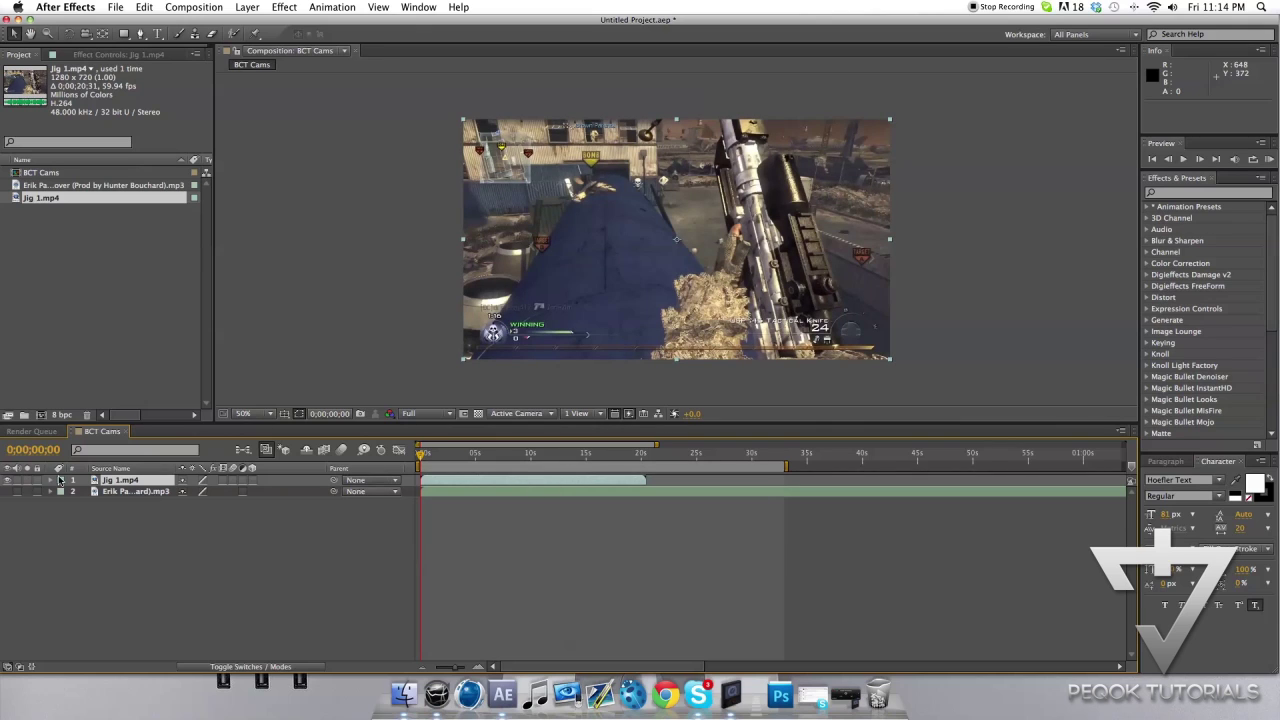
Create a 1280×720, 59.94 fps composition named 'Text Effect'
{"action": "left_click", "coordinate": [252, 7]}
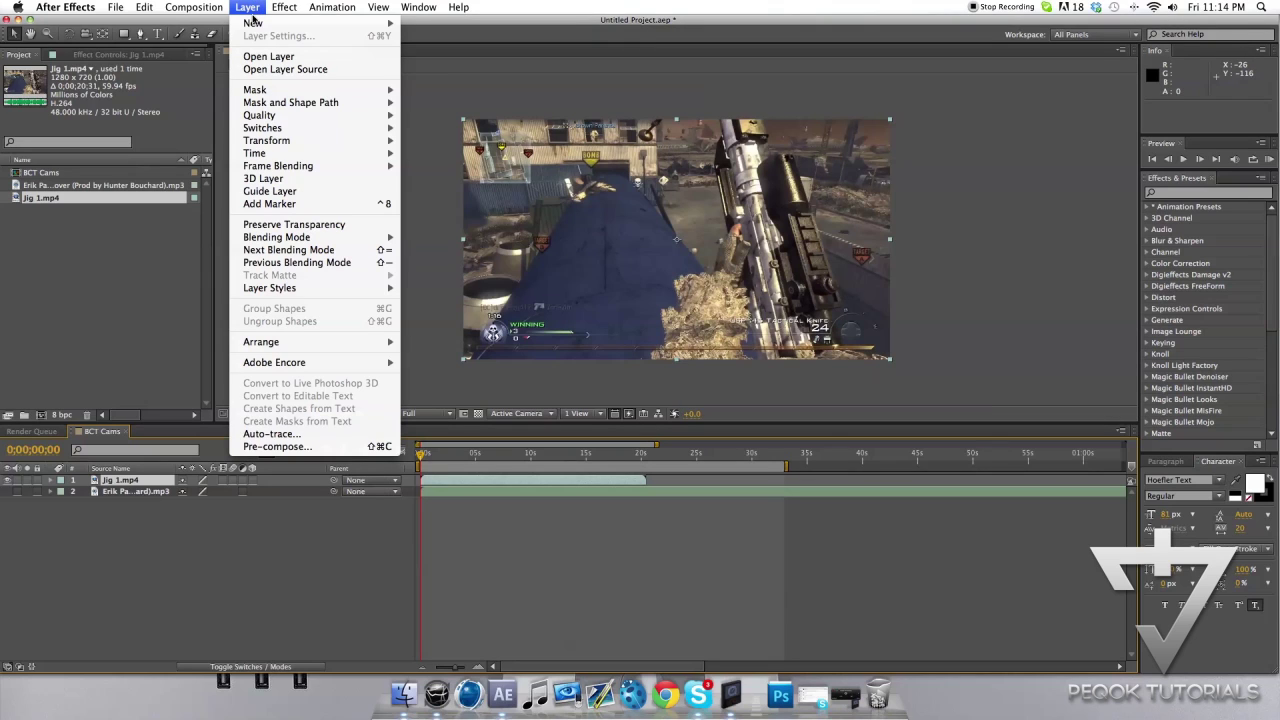
{"action": "mouse_move", "coordinate": [194, 7]}
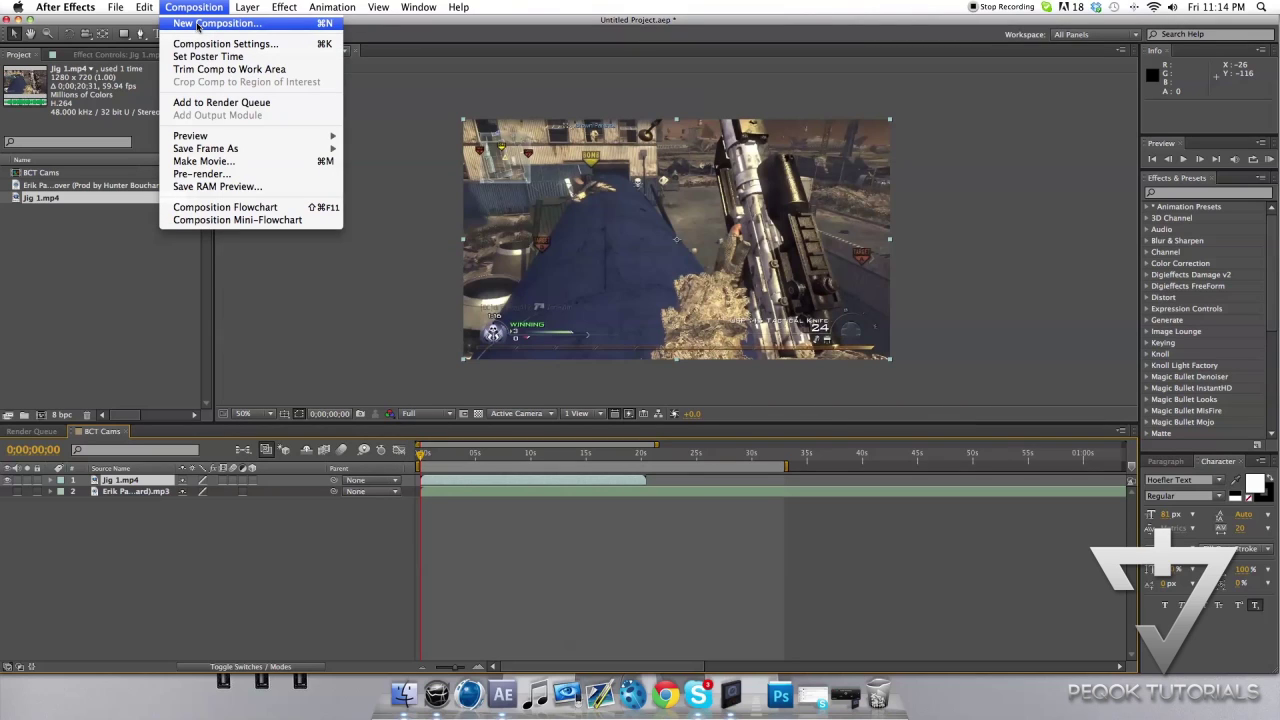
{"action": "left_click", "coordinate": [197, 24]}
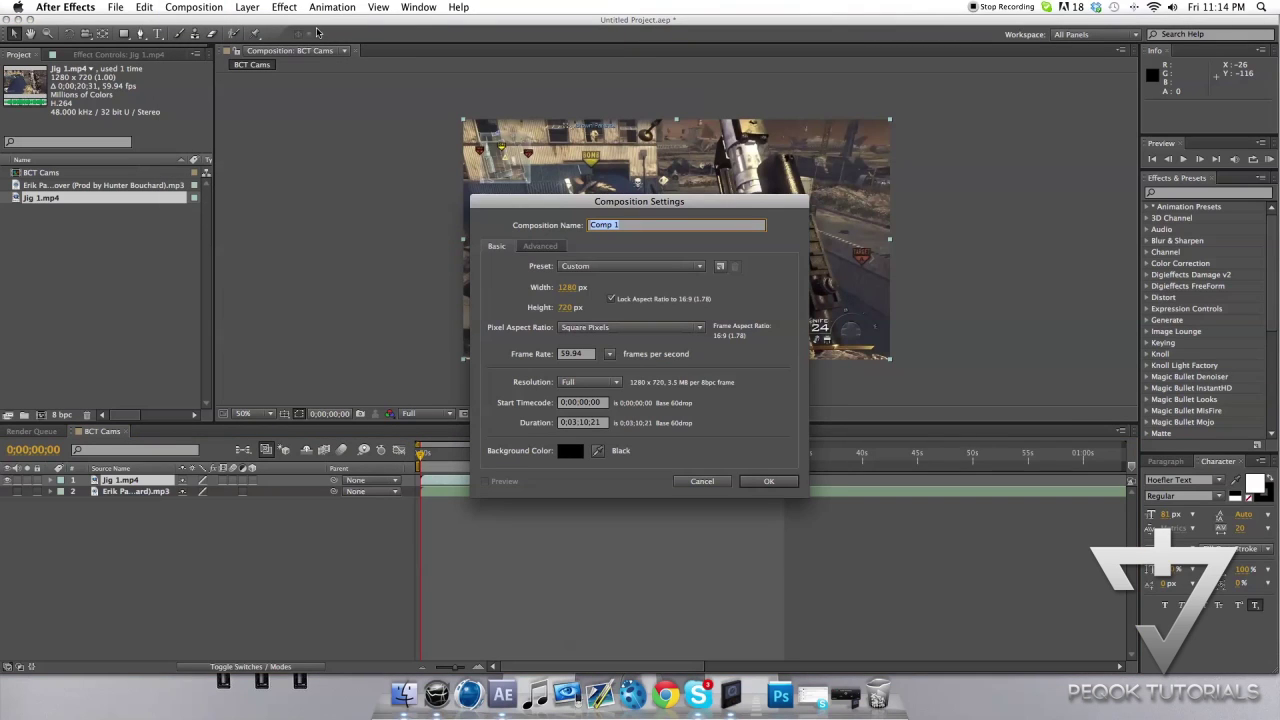
{"action": "type", "text": "Text Effect"}
{"action": "key", "text": "Return"}
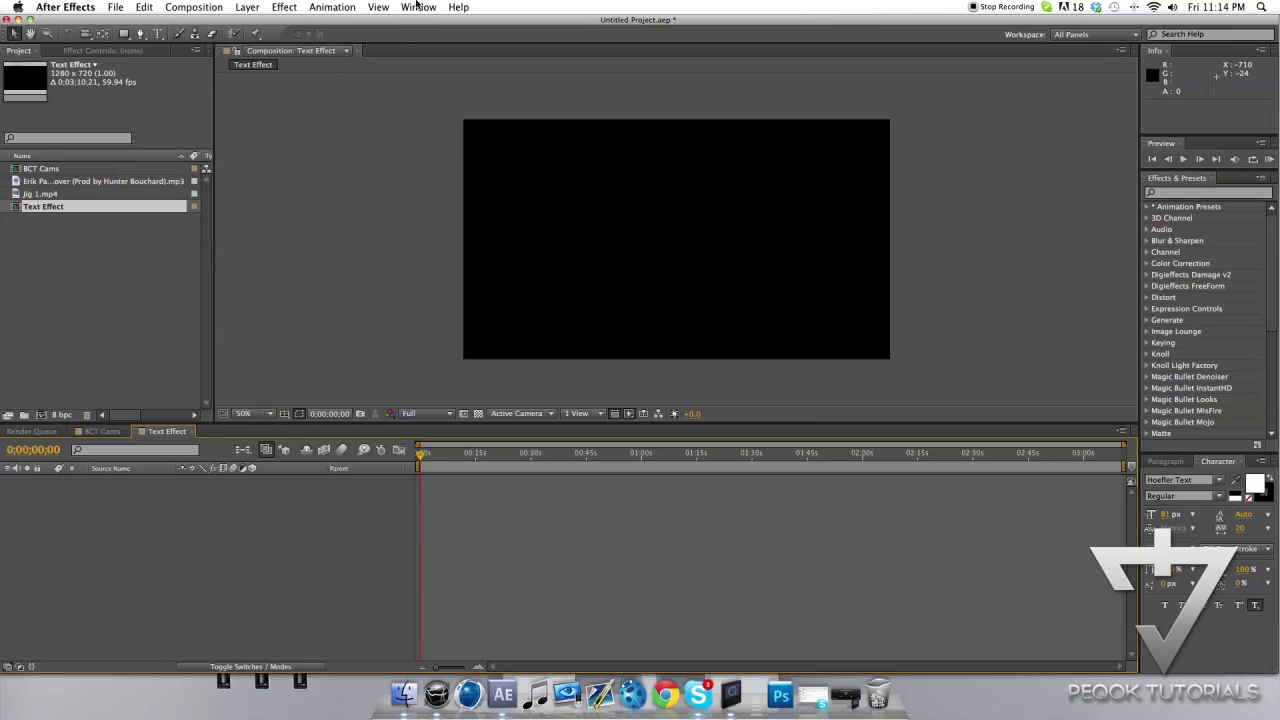
Add a text layer in the frame reading TUTORIALS
{"action": "left_click", "coordinate": [157, 33]}
{"action": "left_click", "coordinate": [582, 199]}
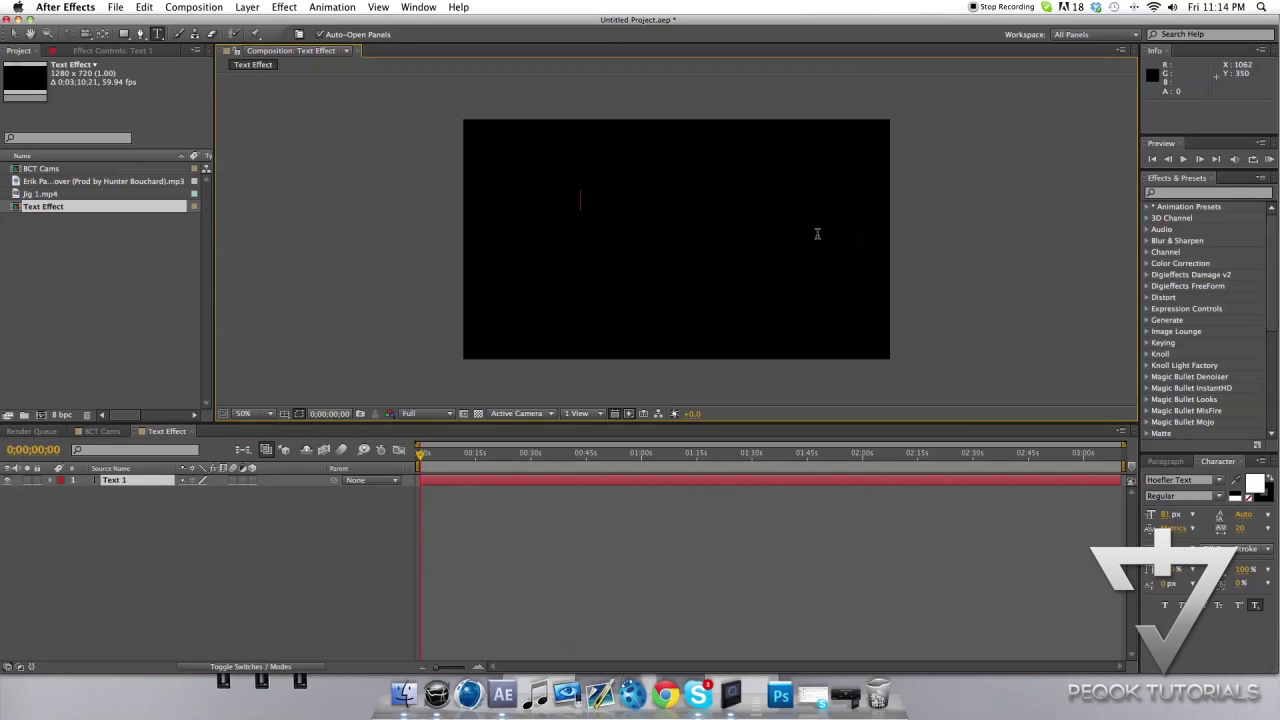
{"action": "type", "text": "P"}
{"action": "key", "text": "BackSpace"}
{"action": "type", "text": "TUTORIALS"}
Set the TUTORIALS text to the Akka font at 239 px
{"action": "double_click", "coordinate": [640, 194]}
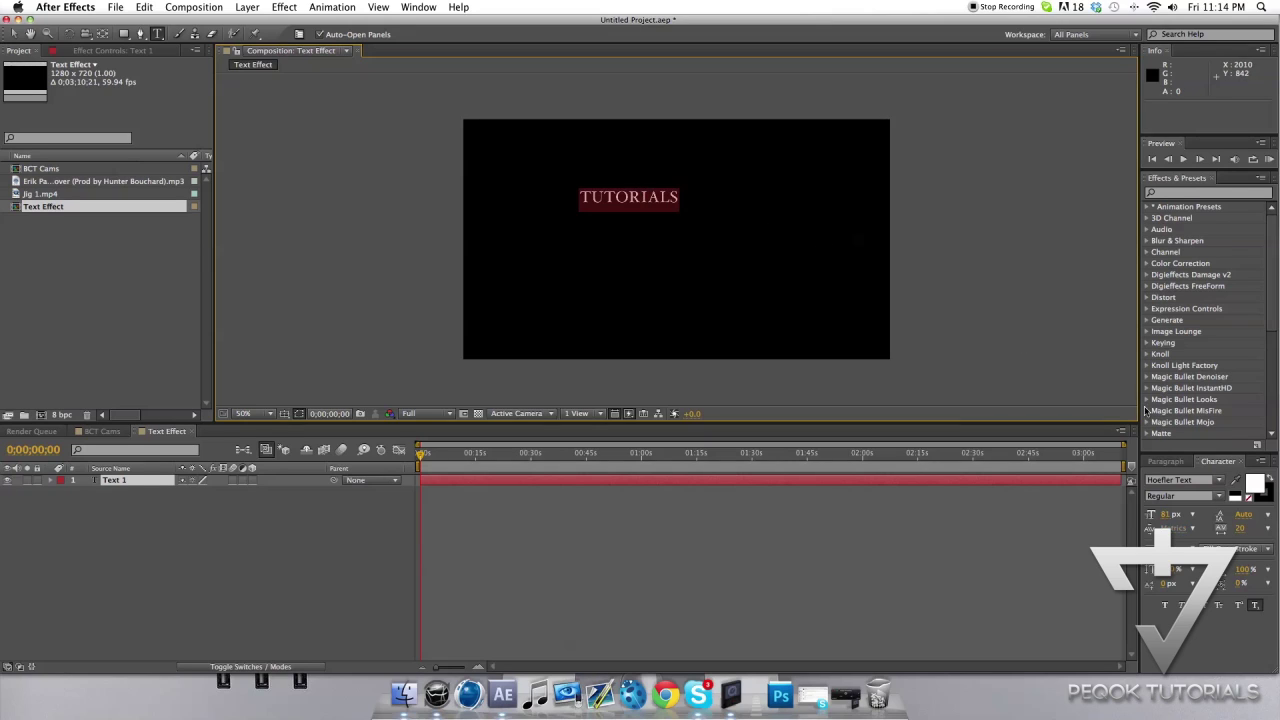
{"action": "left_click", "coordinate": [1215, 481]}
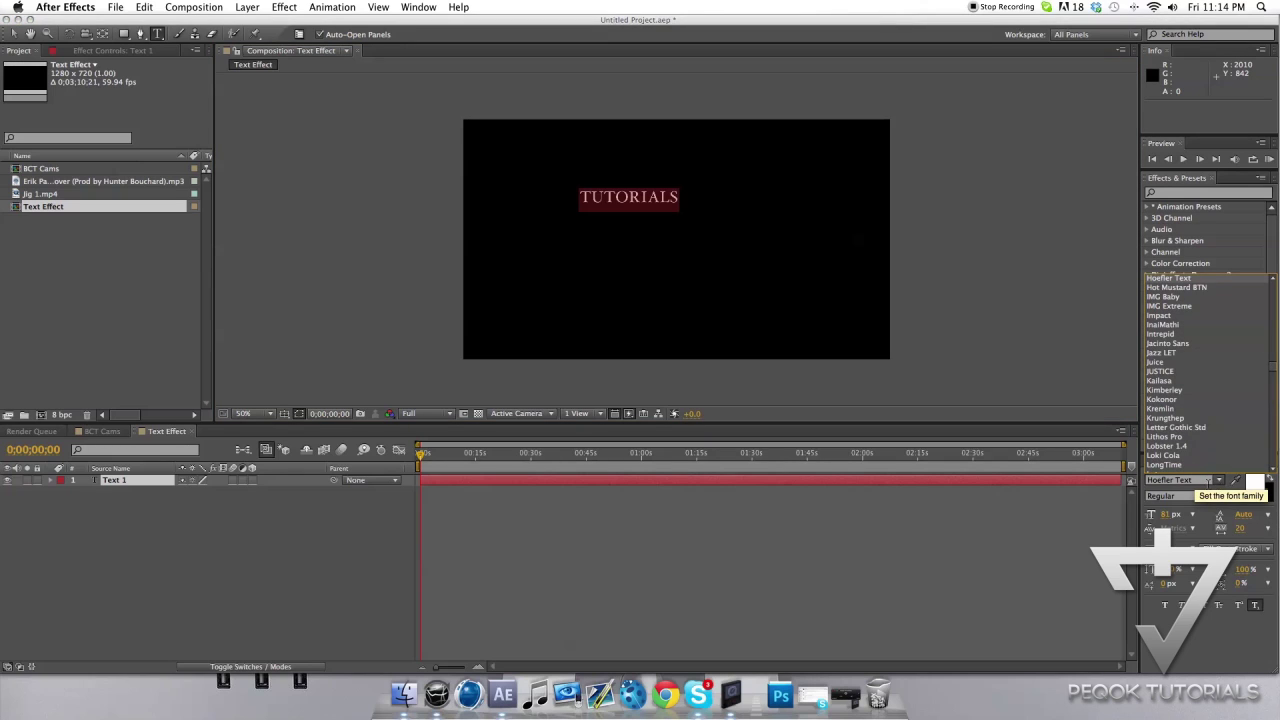
{"action": "key", "text": "Escape"}
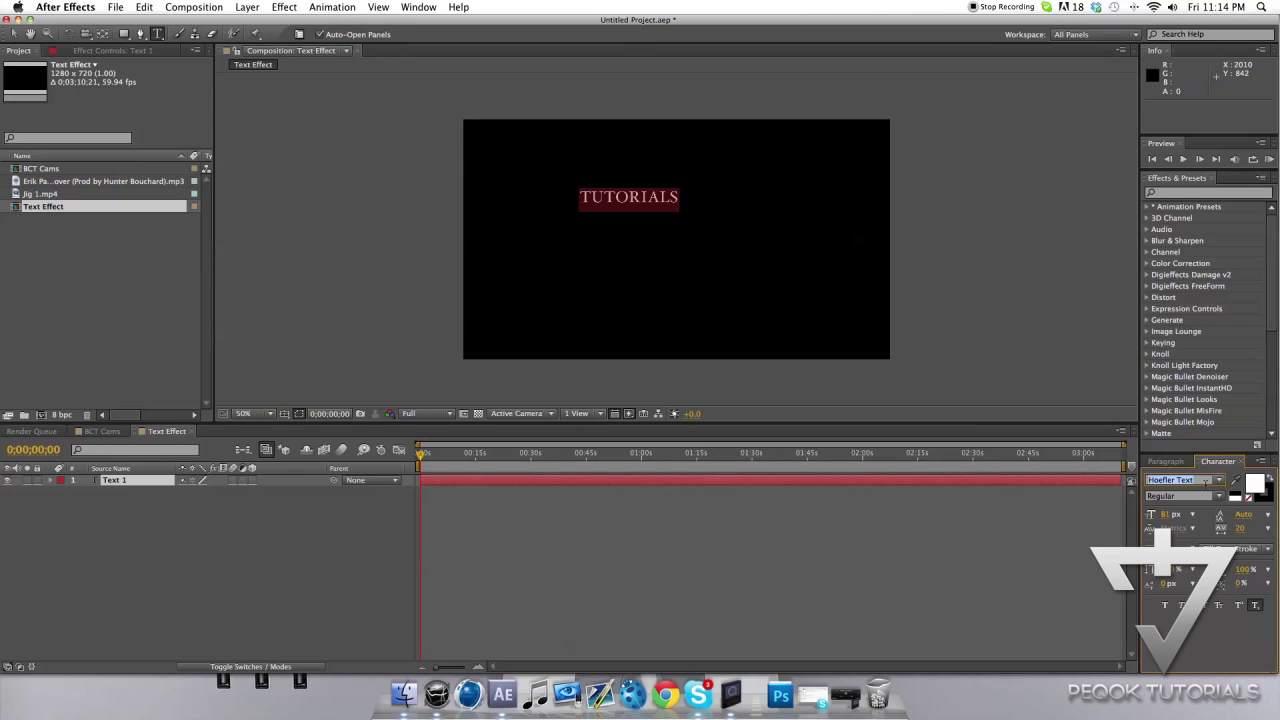
{"action": "type", "text": "a"}
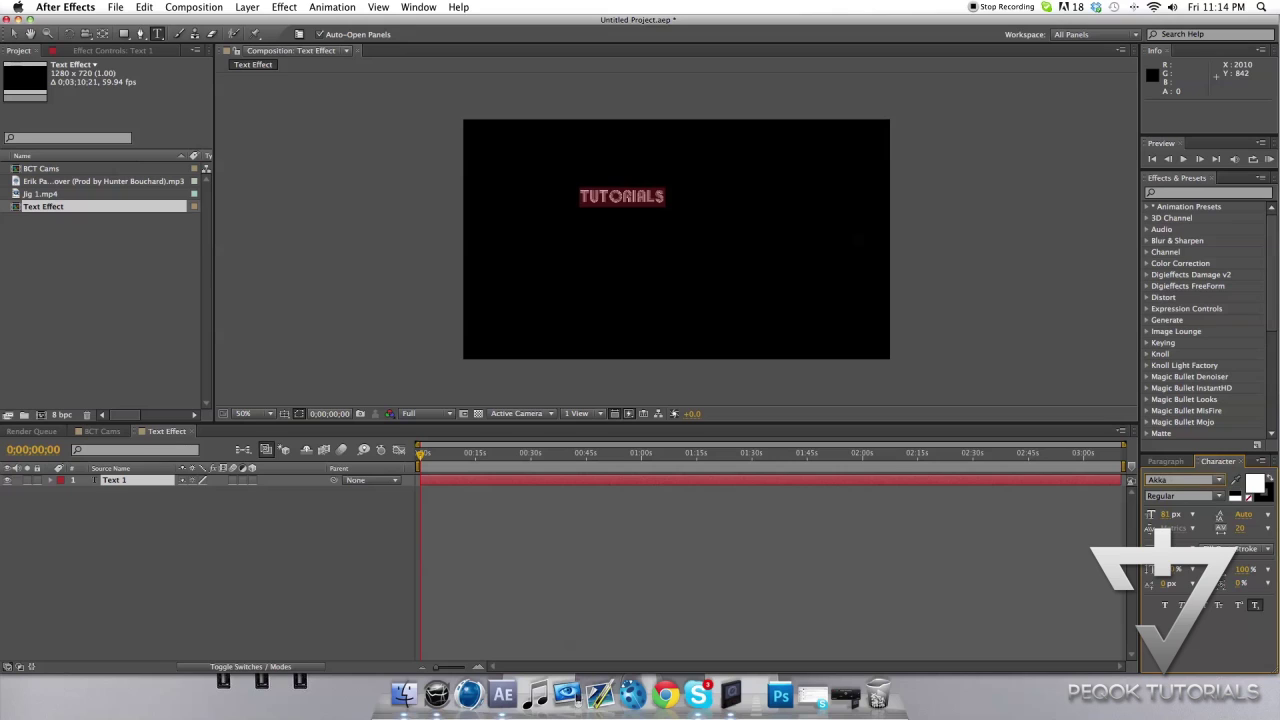
{"action": "left_click_drag", "start_coordinate": [1166, 514], "coordinate": [1234, 514]}
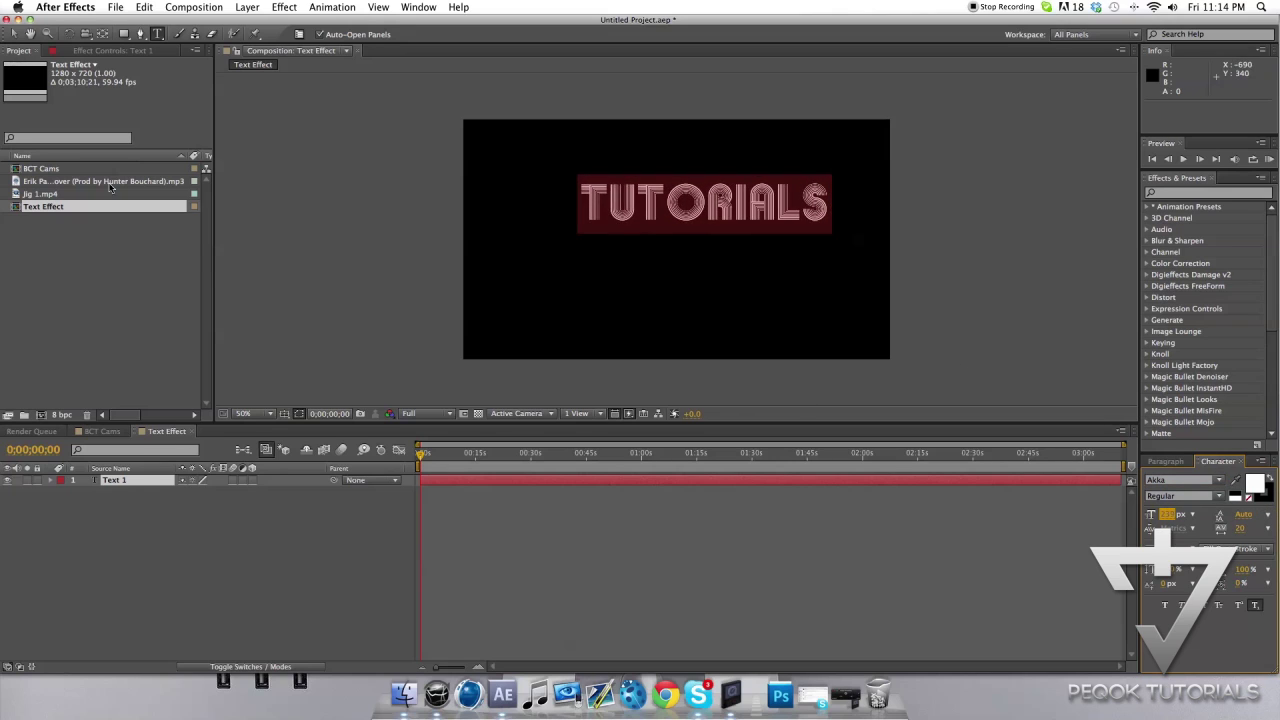
Centre the title in the frame and colour its first T green (30A607)
{"action": "left_click", "coordinate": [15, 34]}
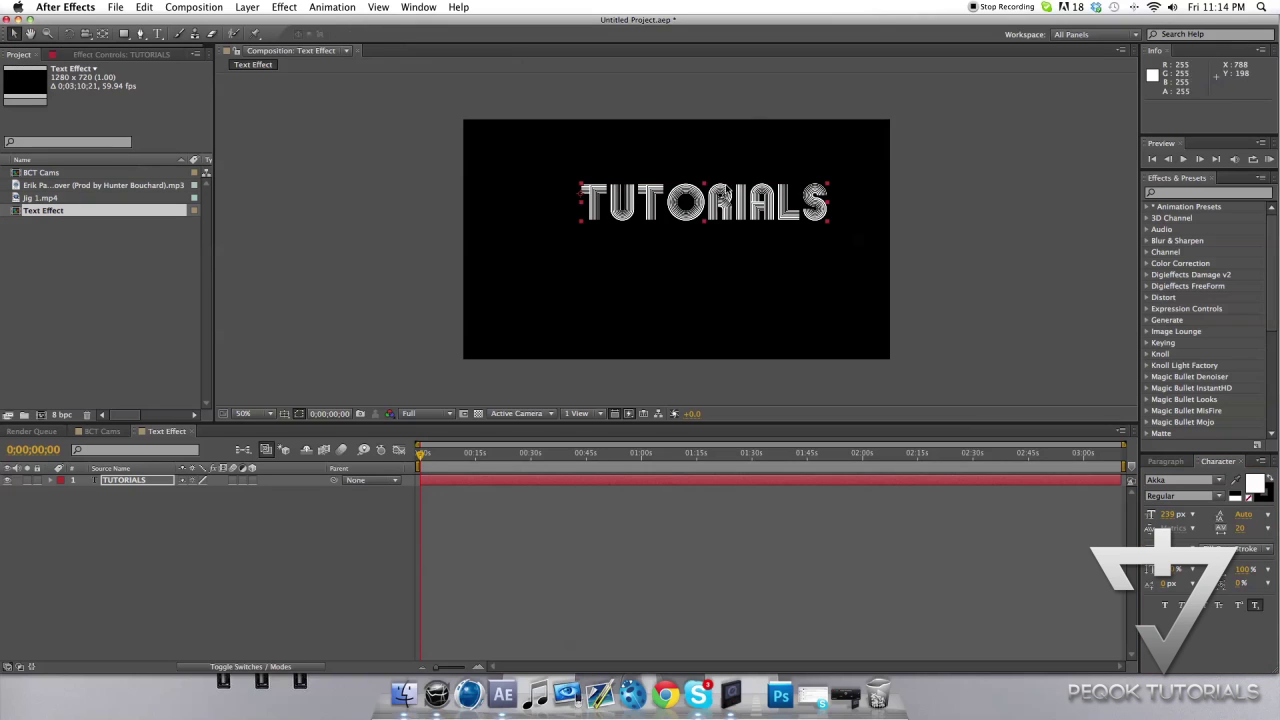
{"action": "left_click_drag", "start_coordinate": [719, 196], "coordinate": [684, 221]}
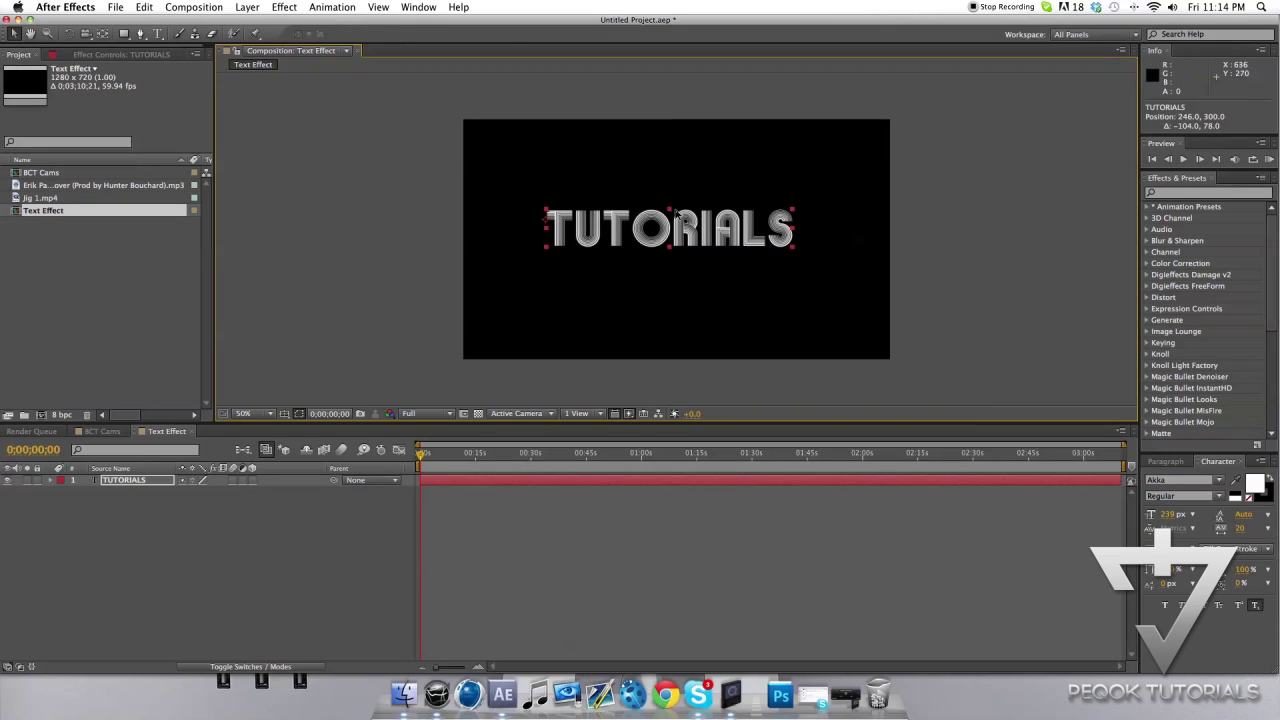
{"action": "key", "text": "ctrl+t"}
{"action": "left_click_drag", "start_coordinate": [546, 230], "coordinate": [578, 230]}
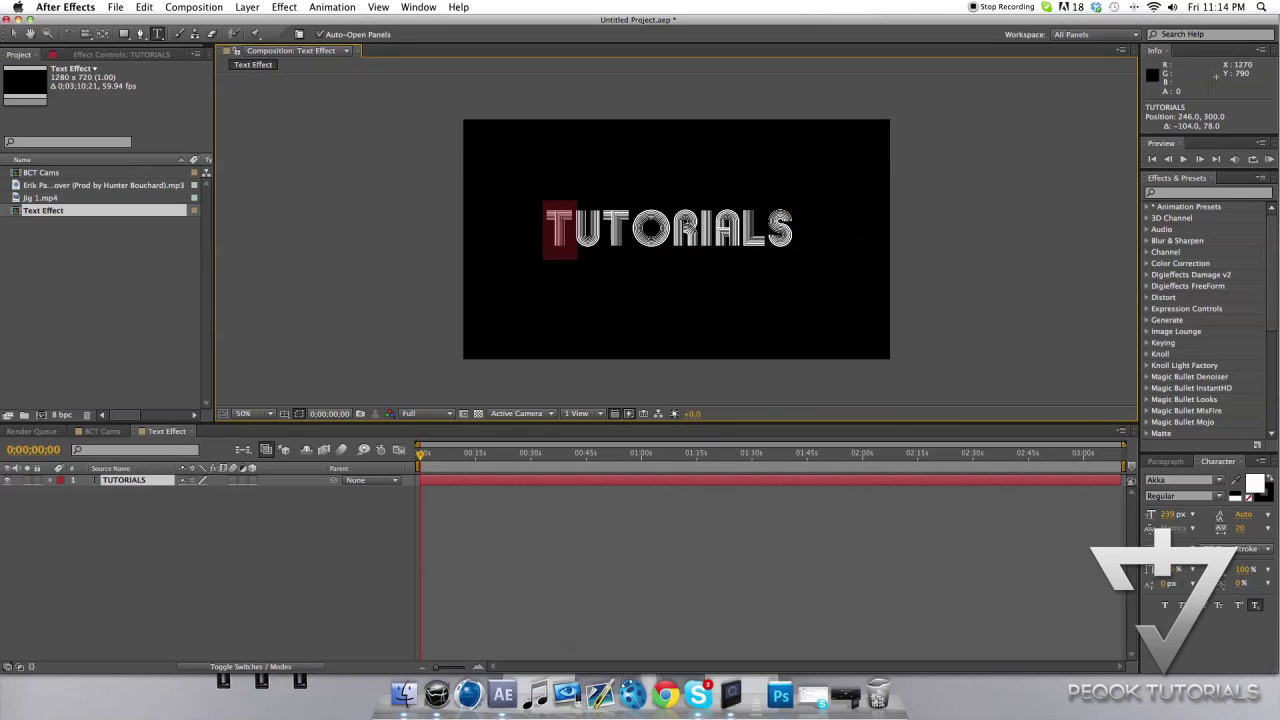
{"action": "left_click", "coordinate": [1254, 486]}
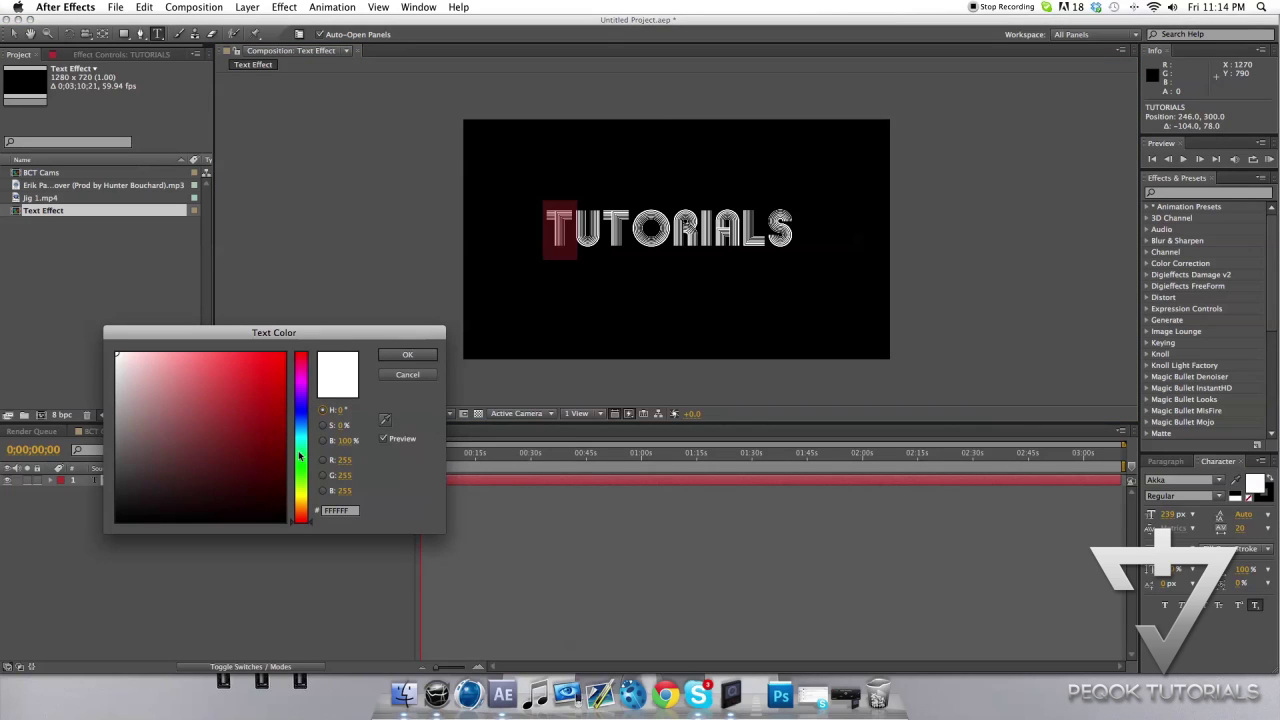
{"action": "left_click_drag", "start_coordinate": [300, 482], "coordinate": [299, 476]}
{"action": "left_click", "coordinate": [278, 412]}
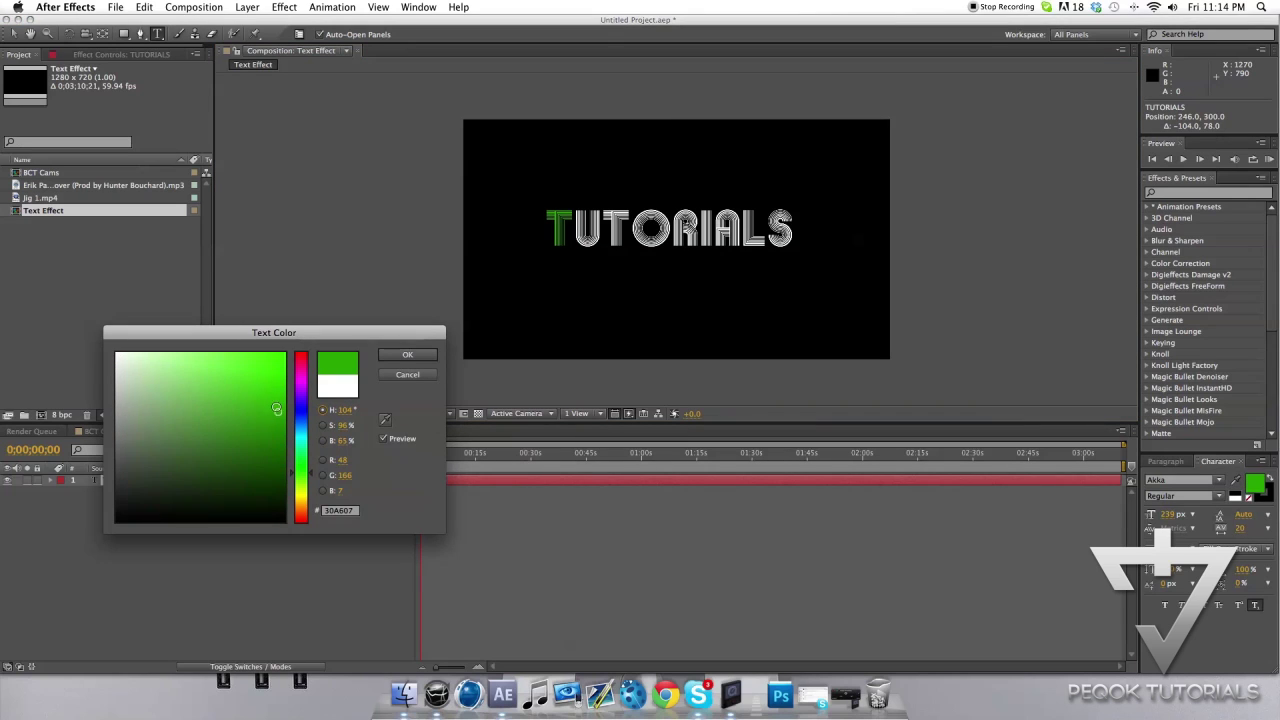
{"action": "left_click", "coordinate": [420, 356]}
{"action": "left_click", "coordinate": [603, 243]}
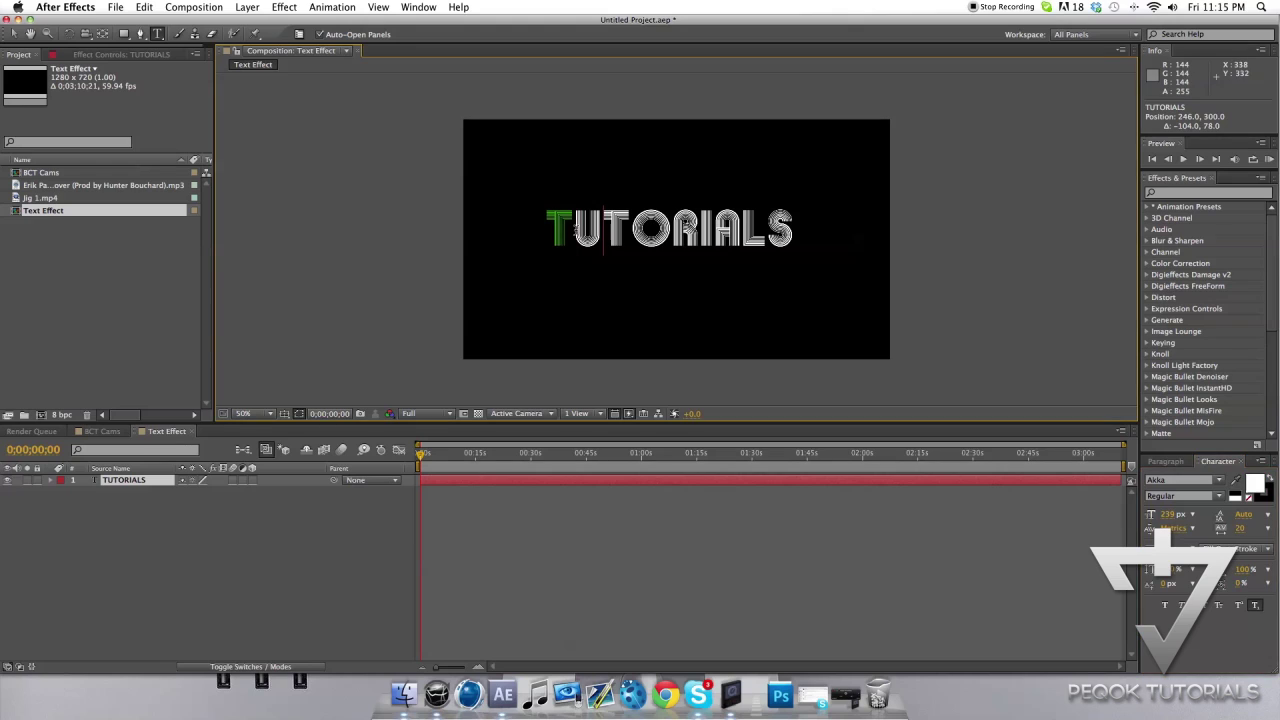
{"action": "left_click", "coordinate": [14, 33]}
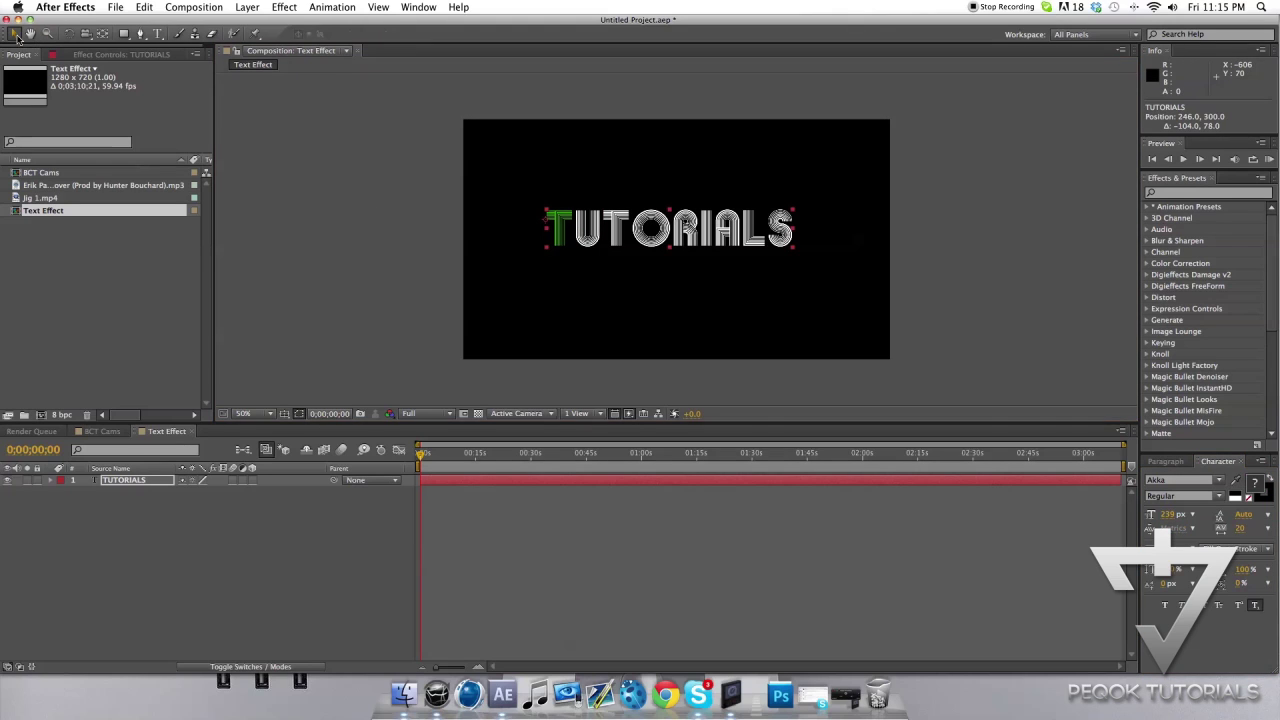
Apply Fast Blur with Blurriness 1.0 to the TUTORIALS text
{"action": "left_click_drag", "start_coordinate": [664, 245], "coordinate": [687, 241]}
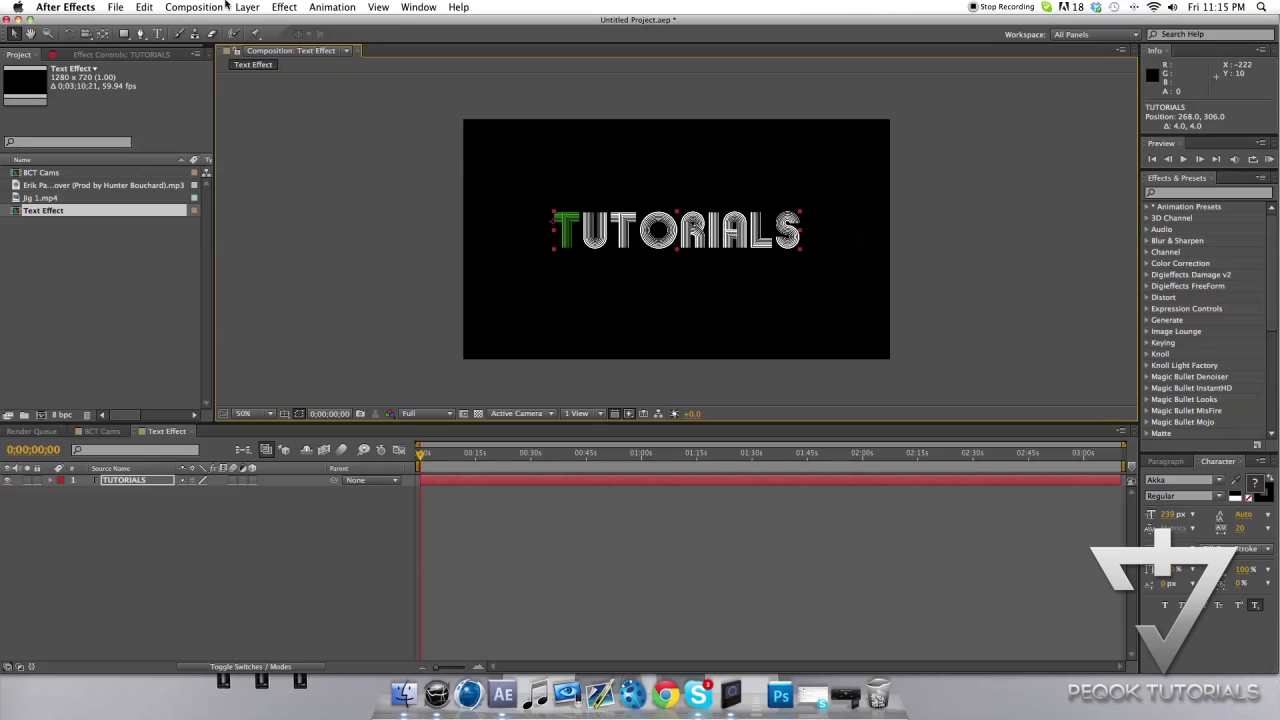
{"action": "left_click", "coordinate": [285, 8]}
{"action": "mouse_move", "coordinate": [325, 95]}
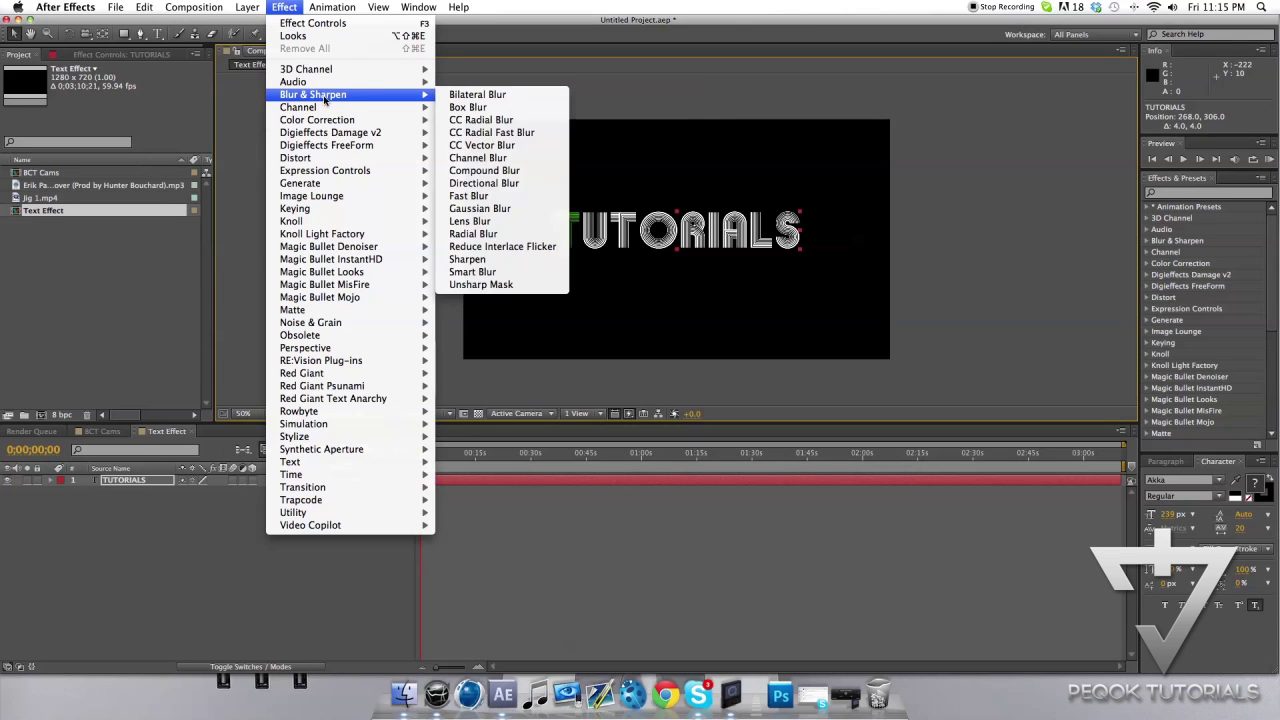
{"action": "left_click", "coordinate": [517, 196]}
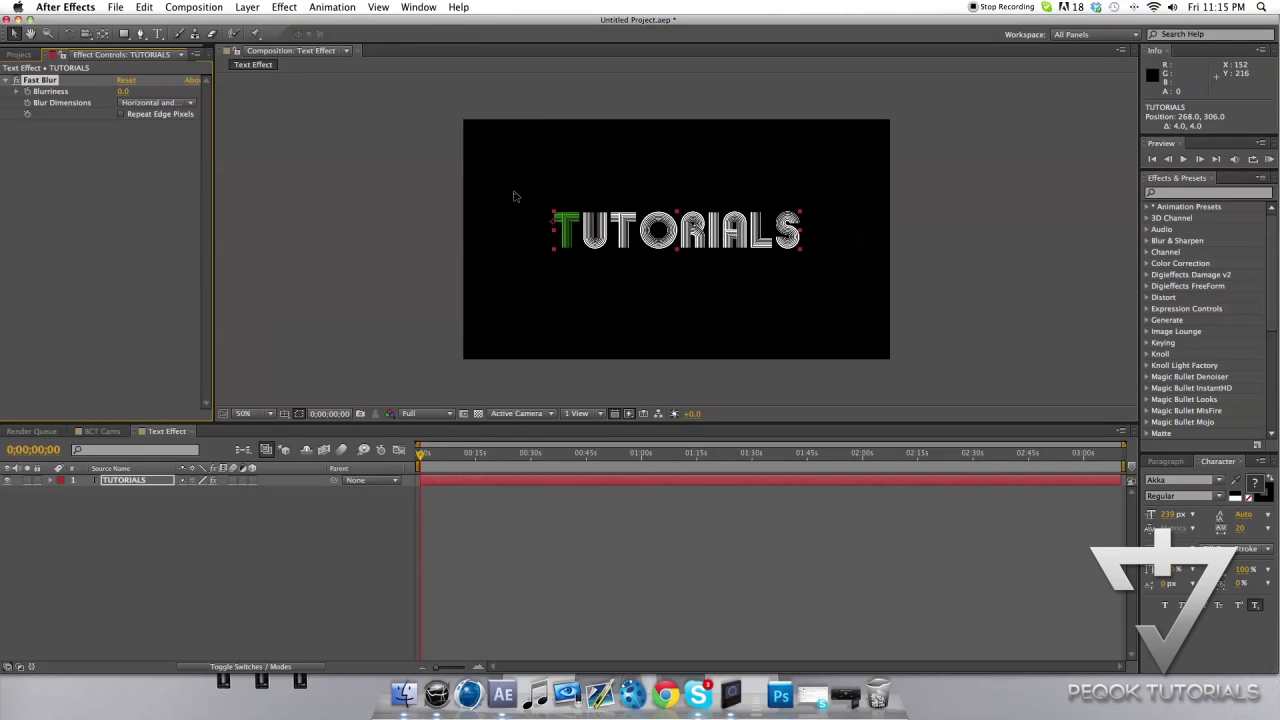
{"action": "left_click", "coordinate": [123, 91]}
{"action": "type", "text": "1"}
{"action": "left_click", "coordinate": [749, 248]}
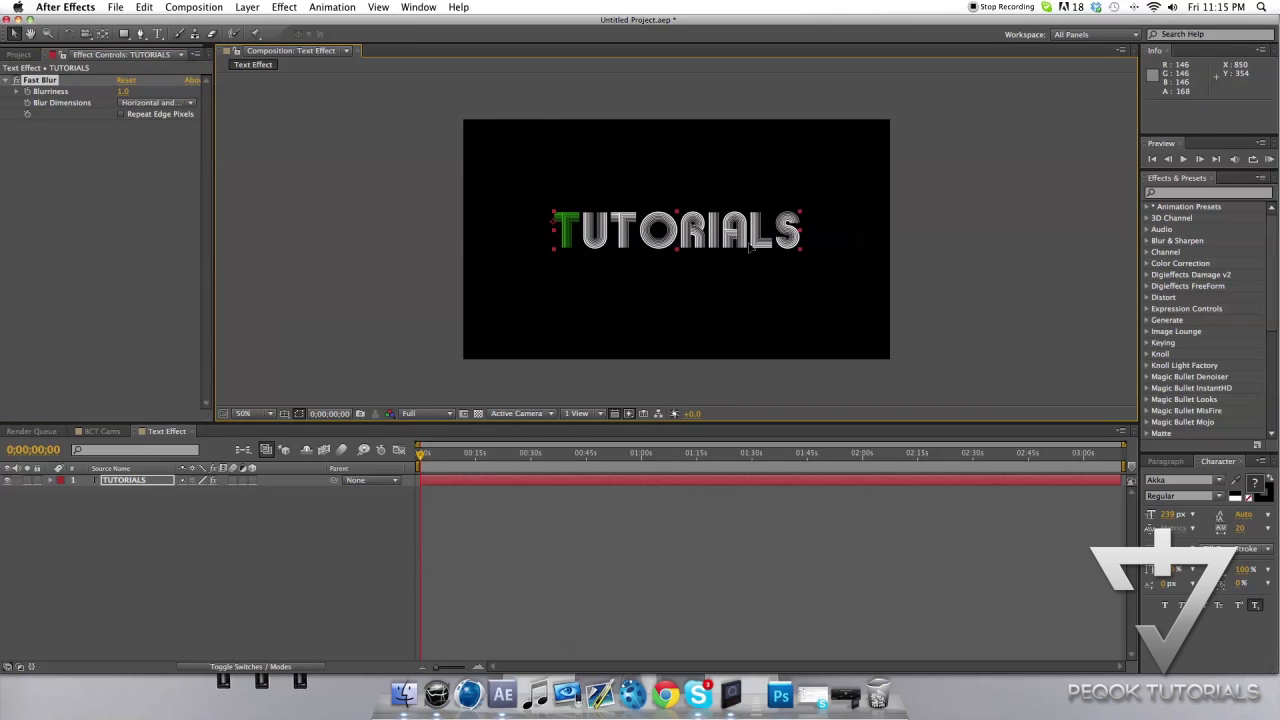
Nudge the text slightly down-right and duplicate the layer as TUTORIALS 2
{"action": "left_click_drag", "start_coordinate": [660, 215], "coordinate": [664, 218]}
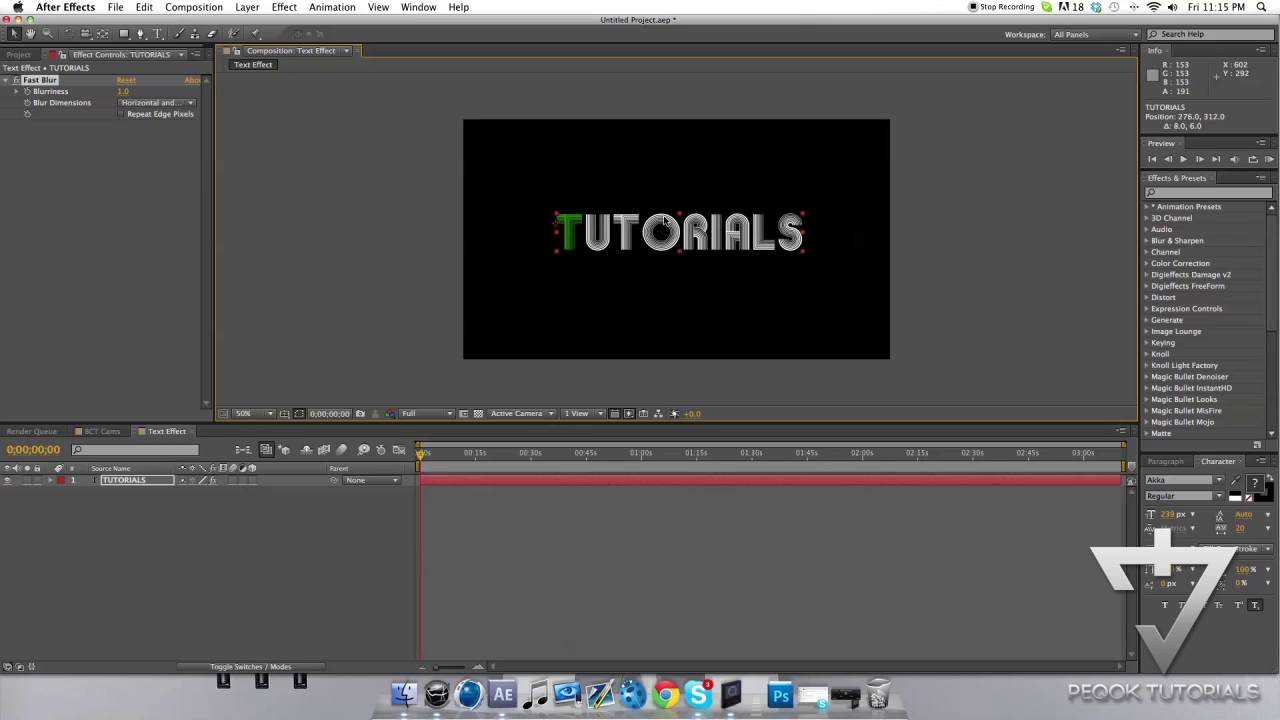
{"action": "key", "text": "super+d"}
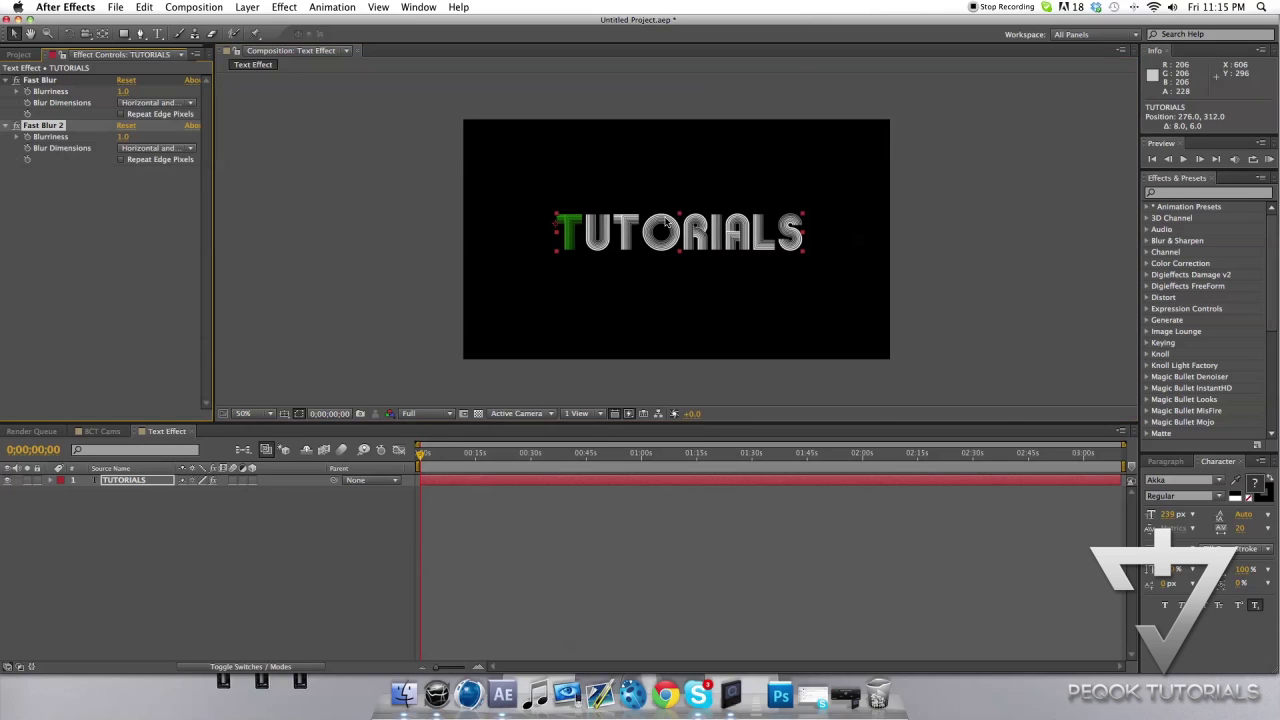
{"action": "key", "text": "super+z"}
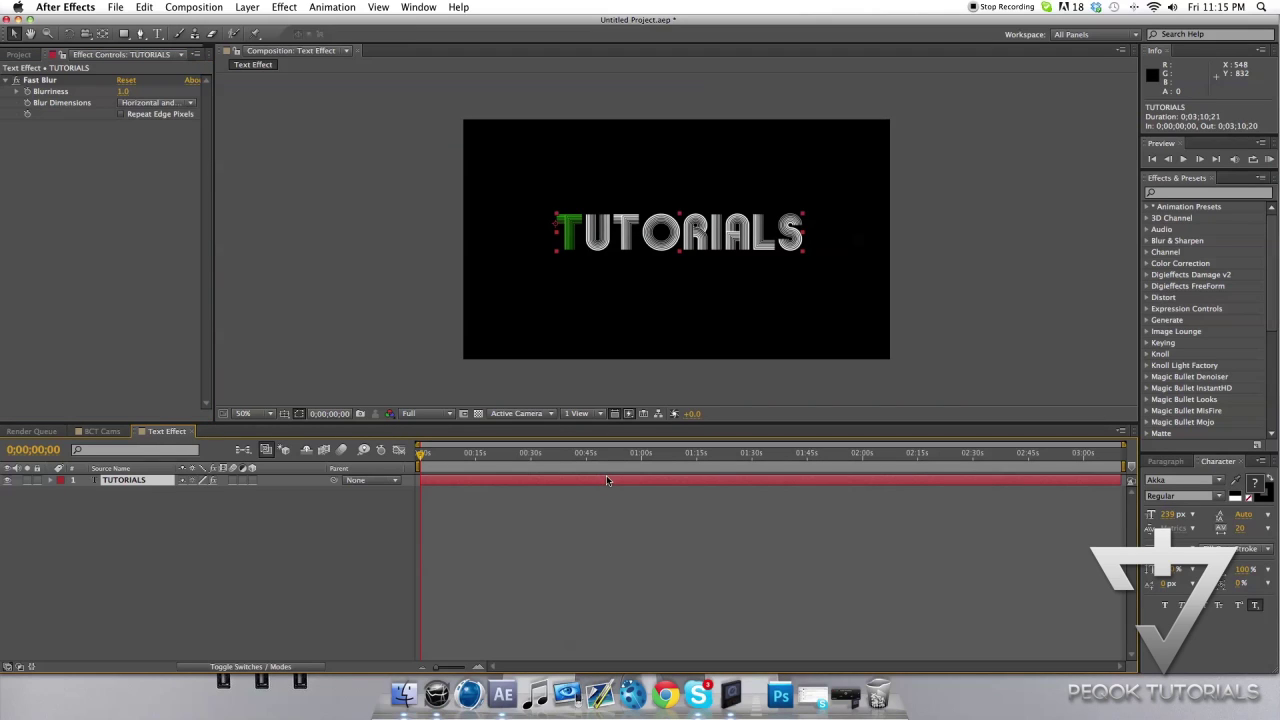
{"action": "key", "text": "super+d"}
Add a Gaussian Blur to the lower TUTORIALS layer and raise its Blurriness
{"action": "left_click", "coordinate": [590, 491]}
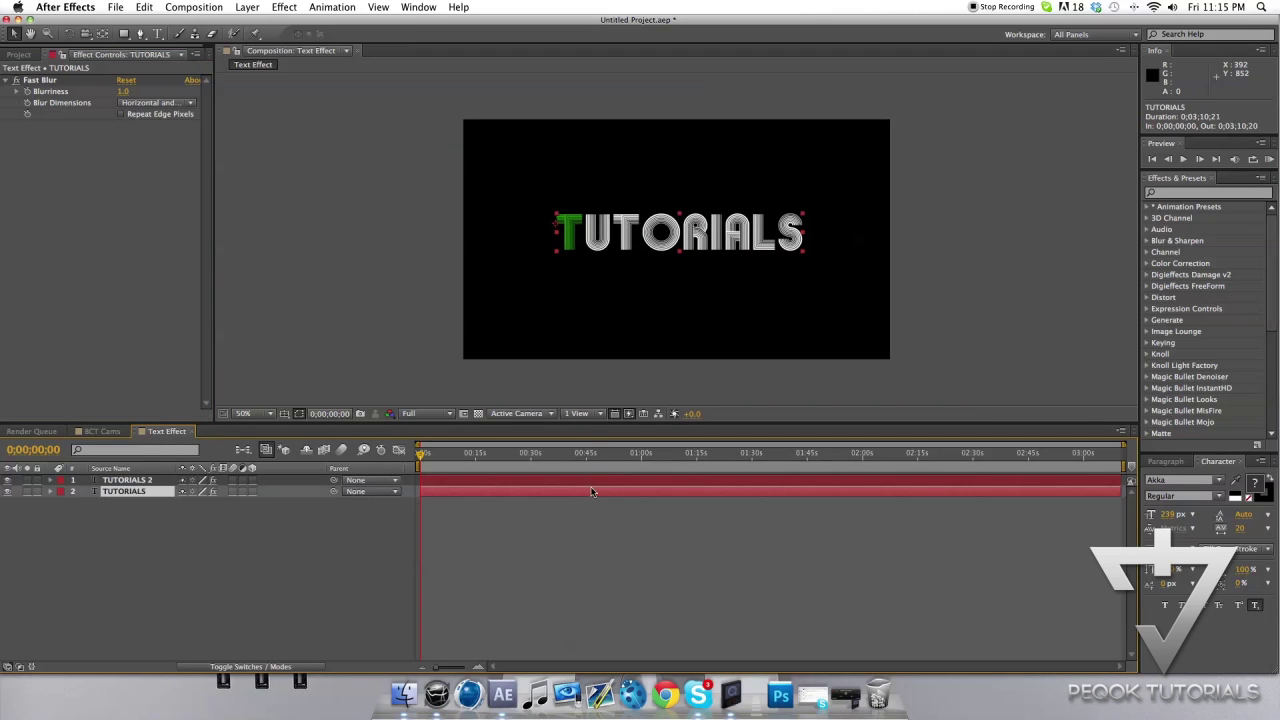
{"action": "left_click", "coordinate": [308, 9]}
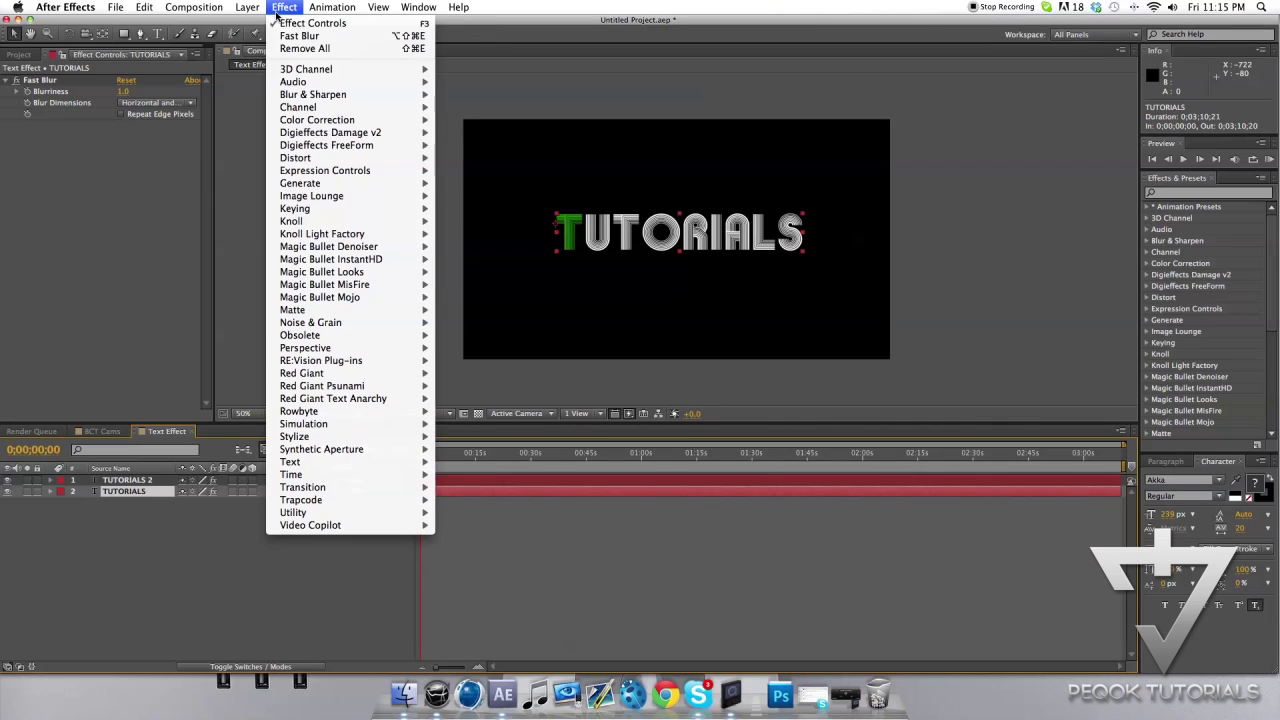
{"action": "mouse_move", "coordinate": [310, 100]}
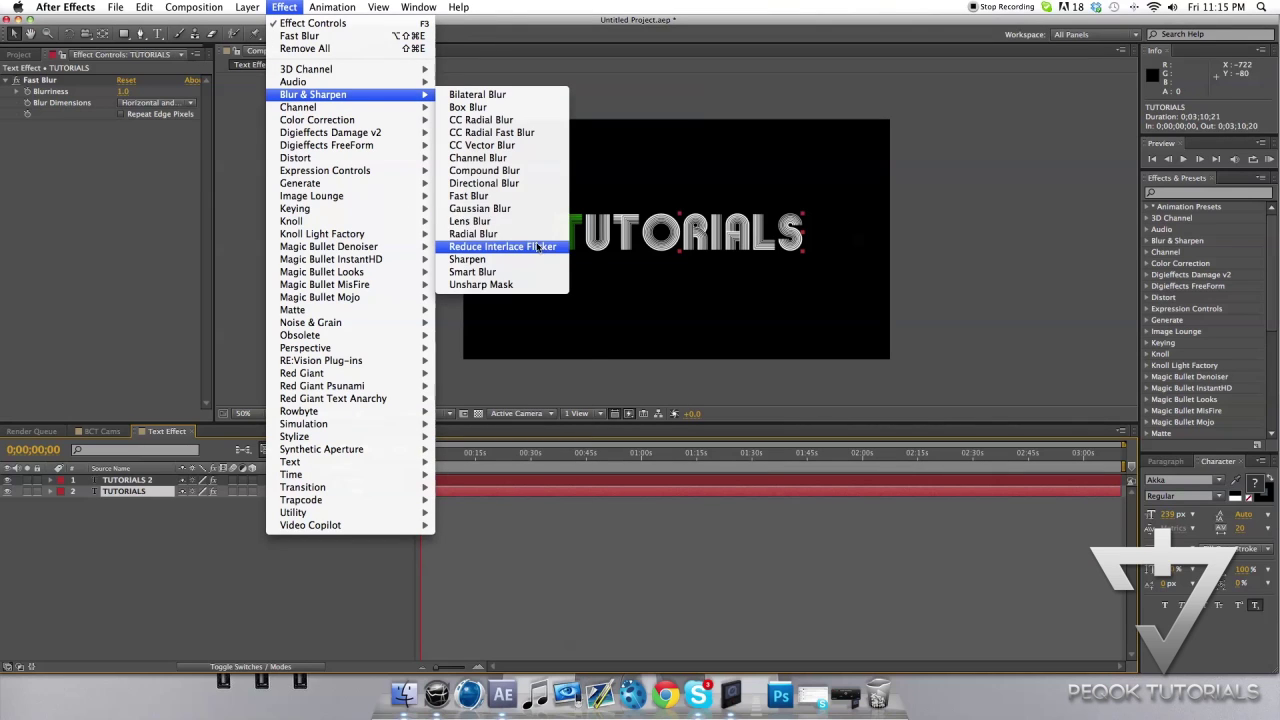
{"action": "left_click", "coordinate": [485, 214]}
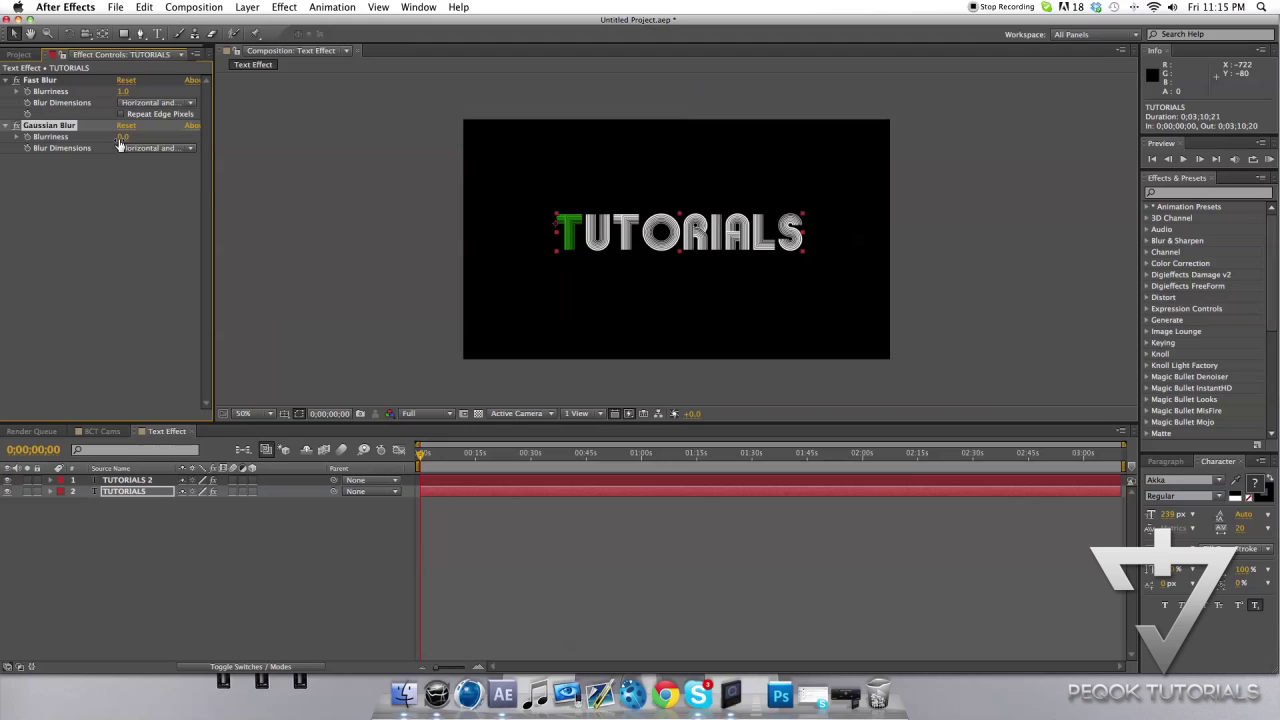
{"action": "left_click_drag", "start_coordinate": [124, 137], "coordinate": [204, 140]}
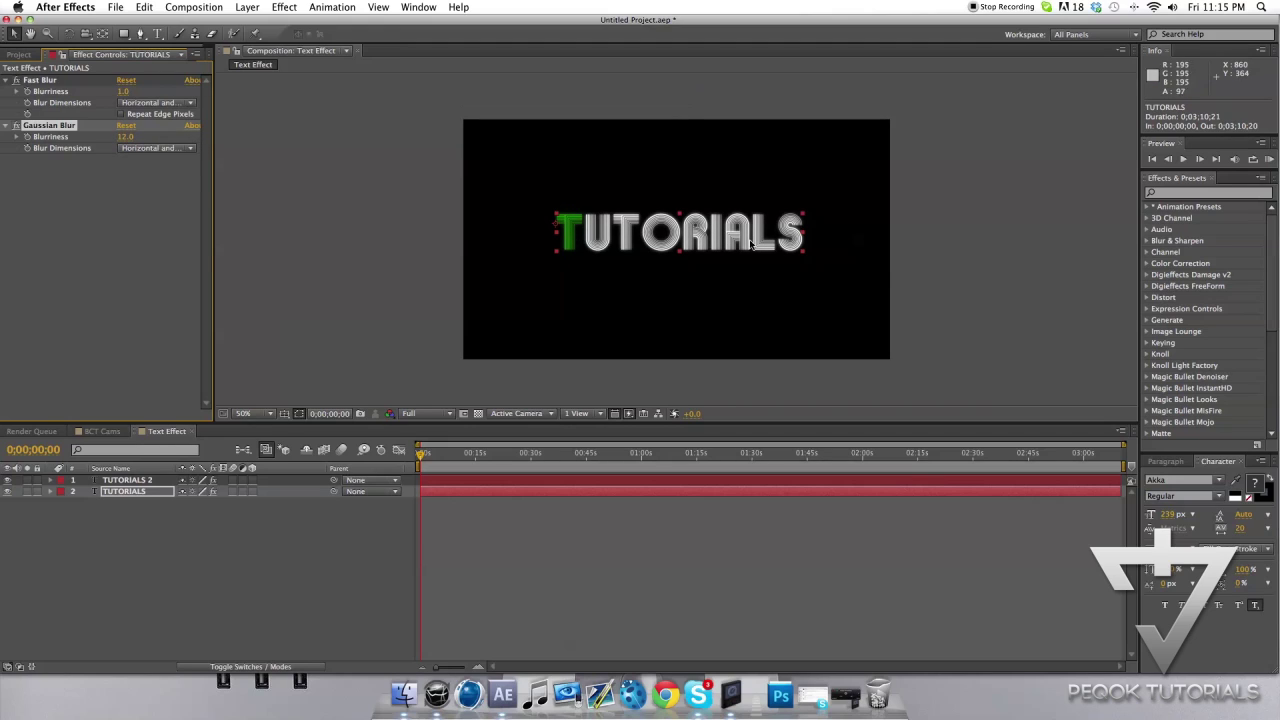
{"action": "left_click_drag", "start_coordinate": [136, 140], "coordinate": [421, 137]}
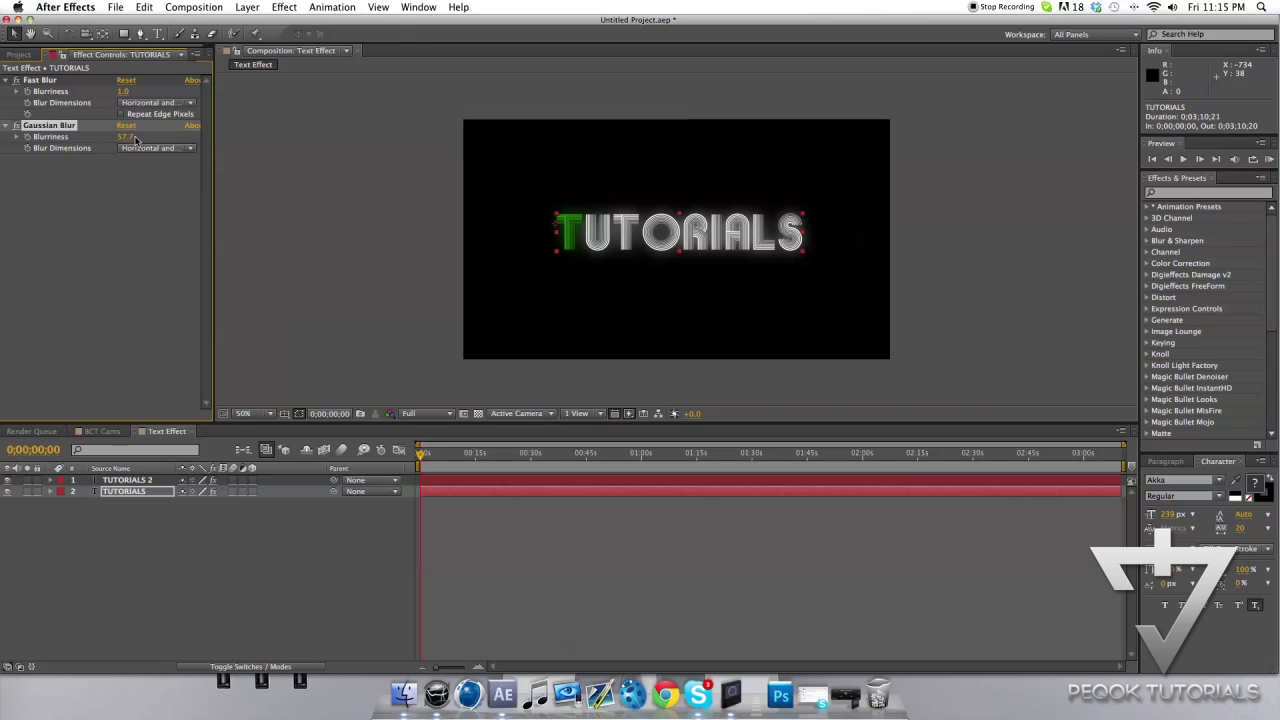
Turn the TUTORIALS text green and set the Gaussian Blur to 59.0
{"action": "left_click", "coordinate": [157, 33]}
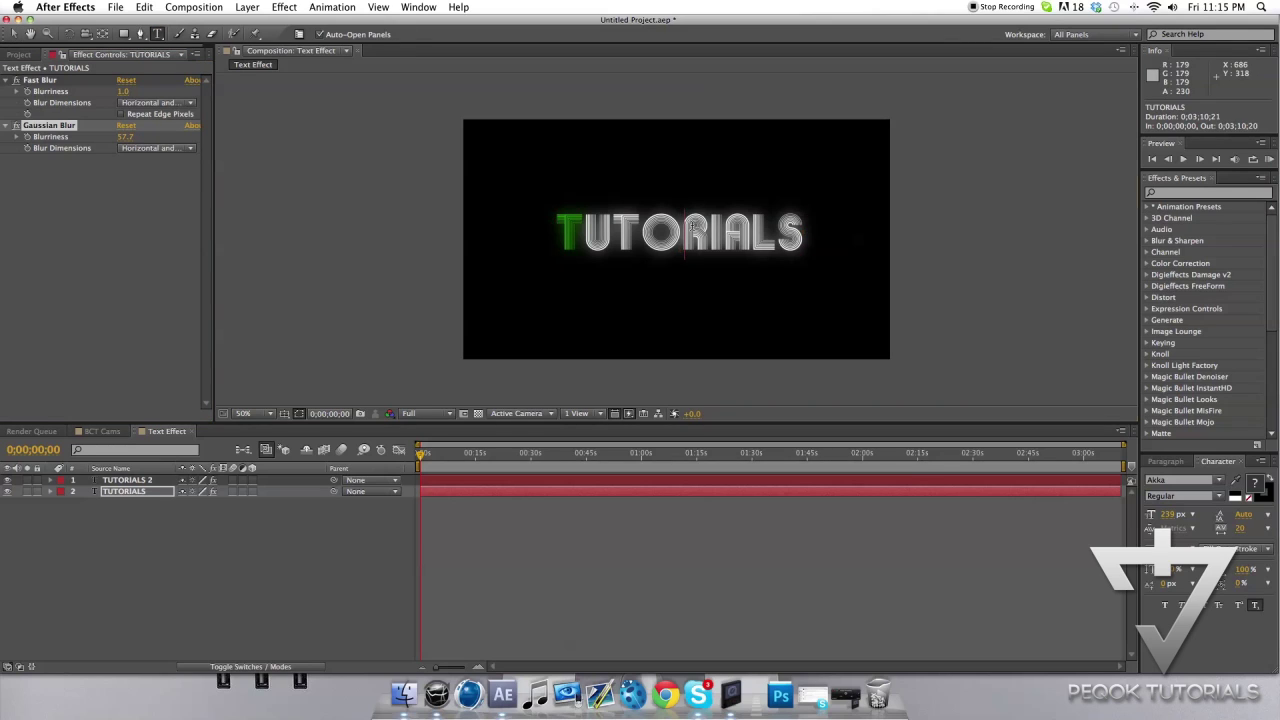
{"action": "double_click", "coordinate": [700, 232]}
{"action": "left_click", "coordinate": [1252, 481]}
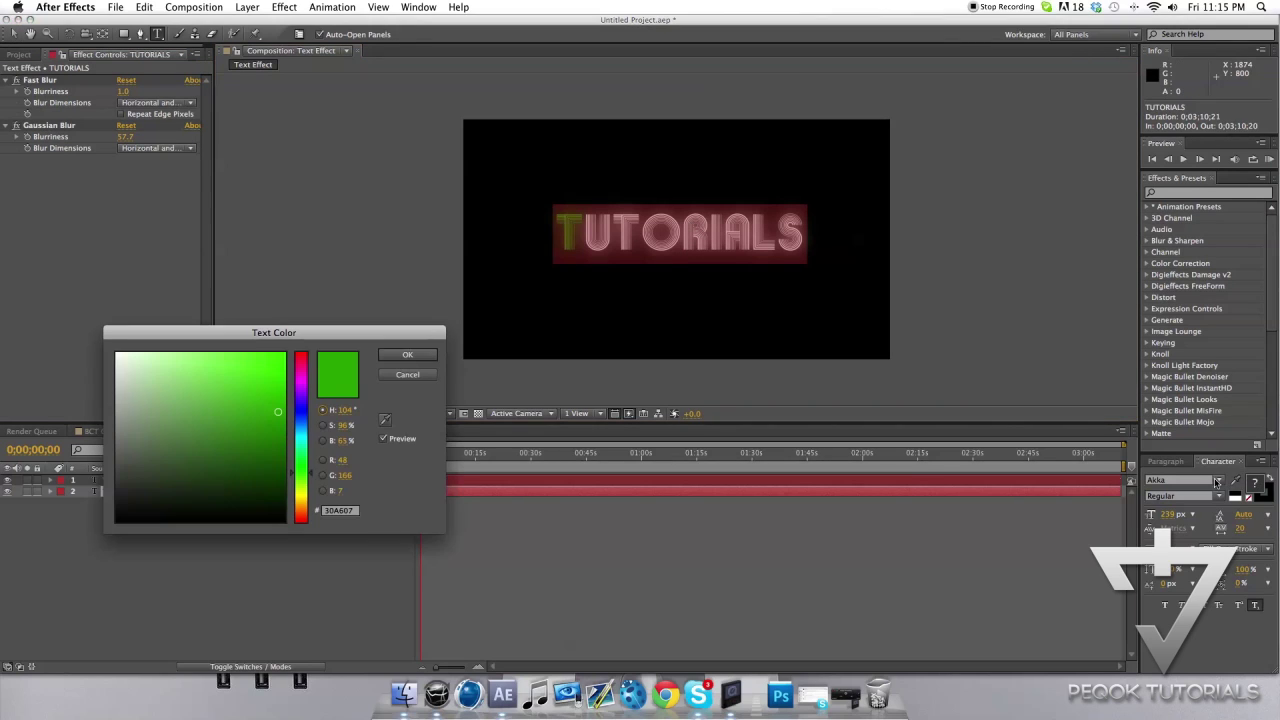
{"action": "left_click_drag", "start_coordinate": [277, 414], "coordinate": [279, 414]}
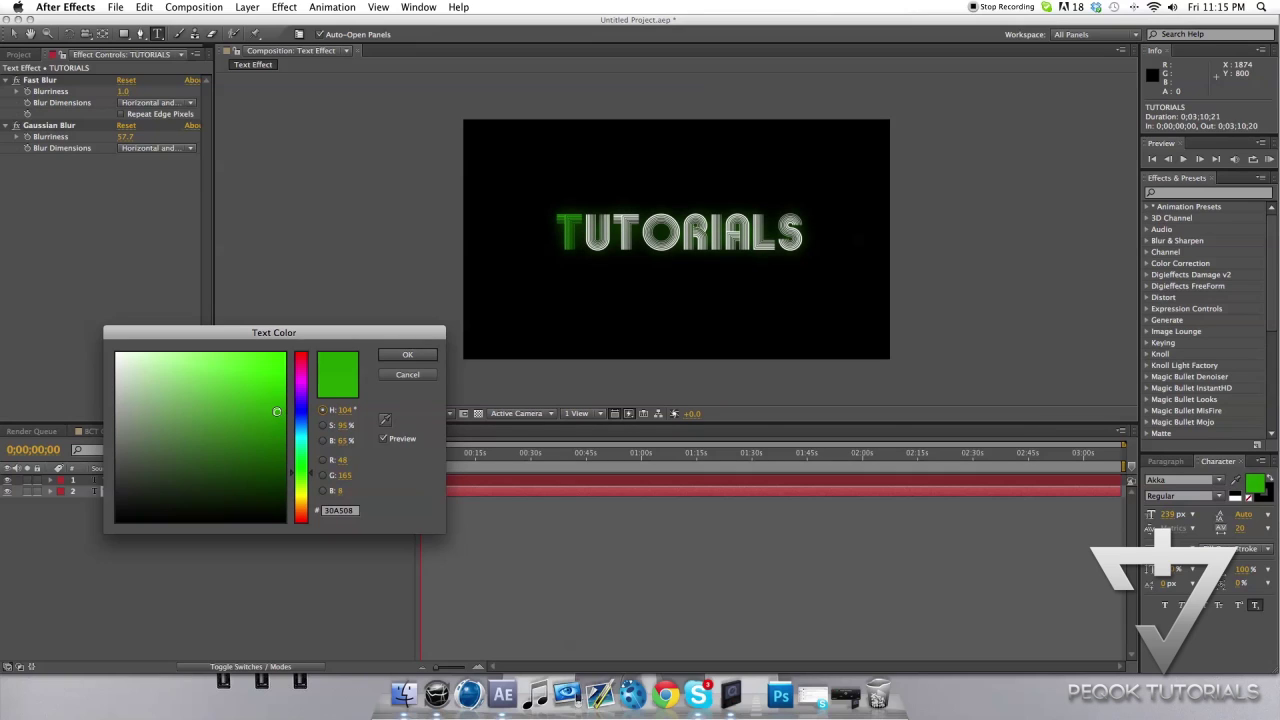
{"action": "left_click", "coordinate": [407, 354]}
{"action": "left_click", "coordinate": [668, 272]}
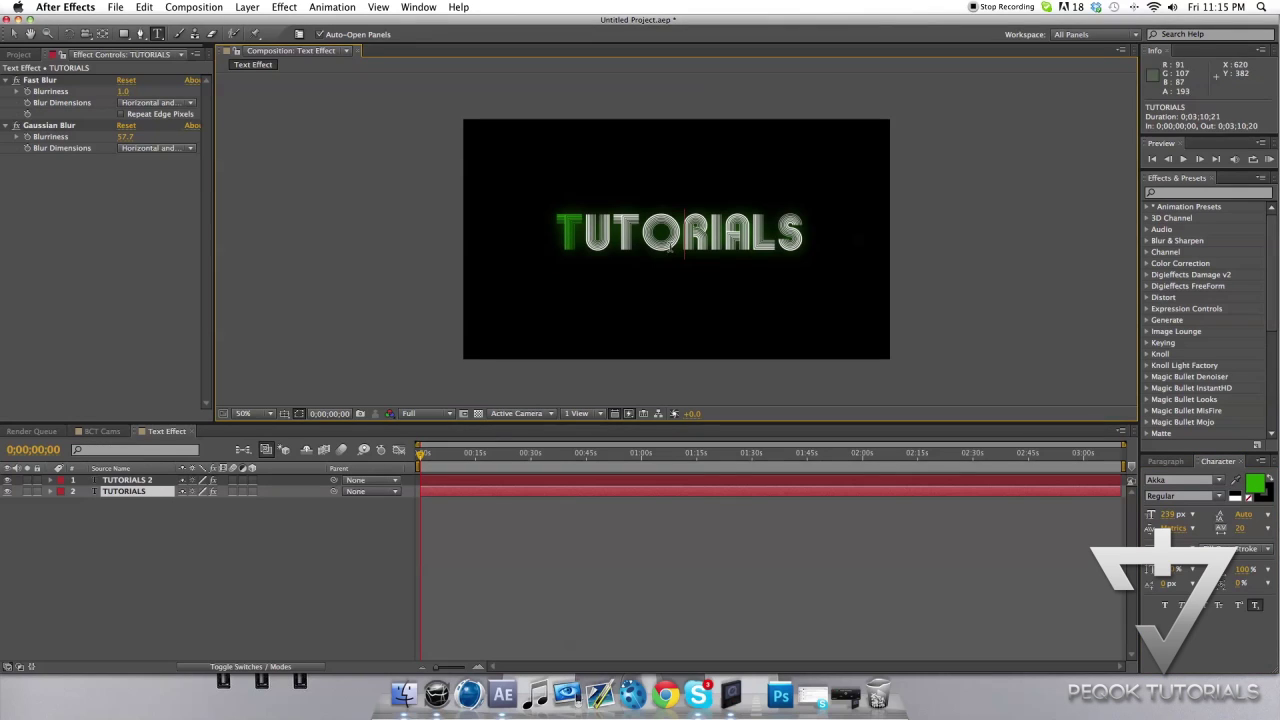
{"action": "left_click", "coordinate": [13, 33]}
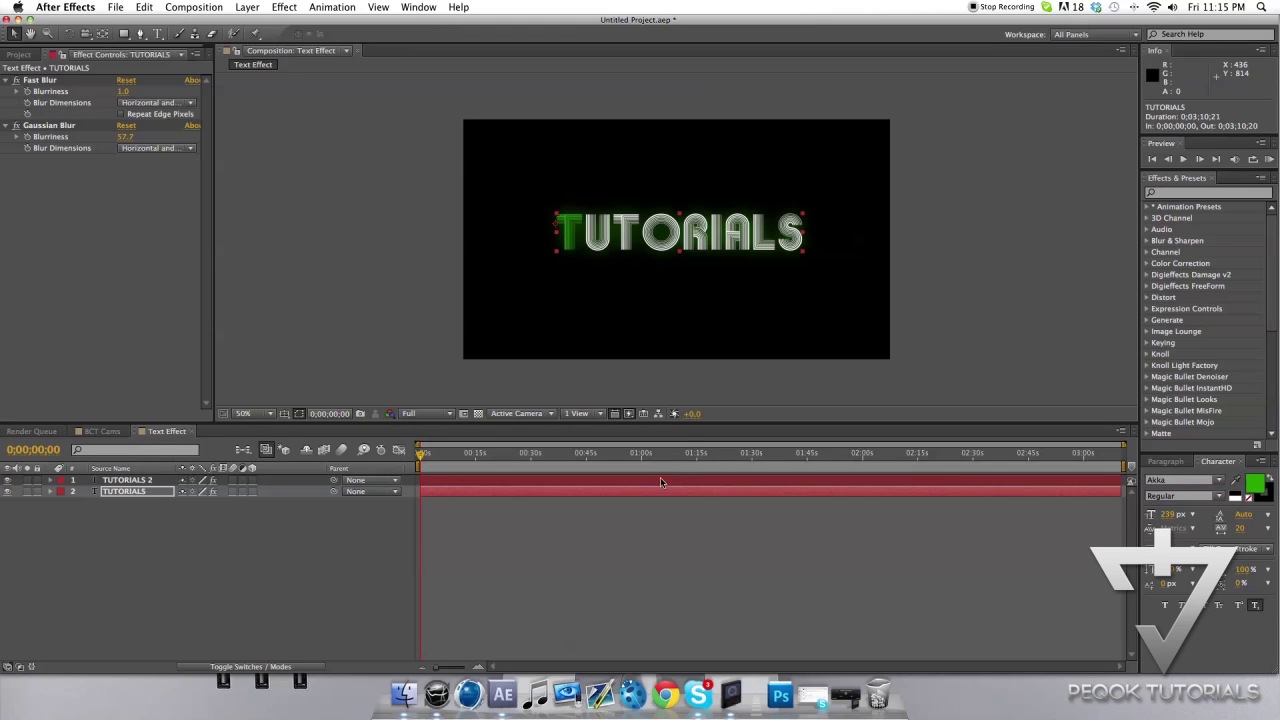
{"action": "left_click_drag", "start_coordinate": [124, 137], "coordinate": [131, 137]}
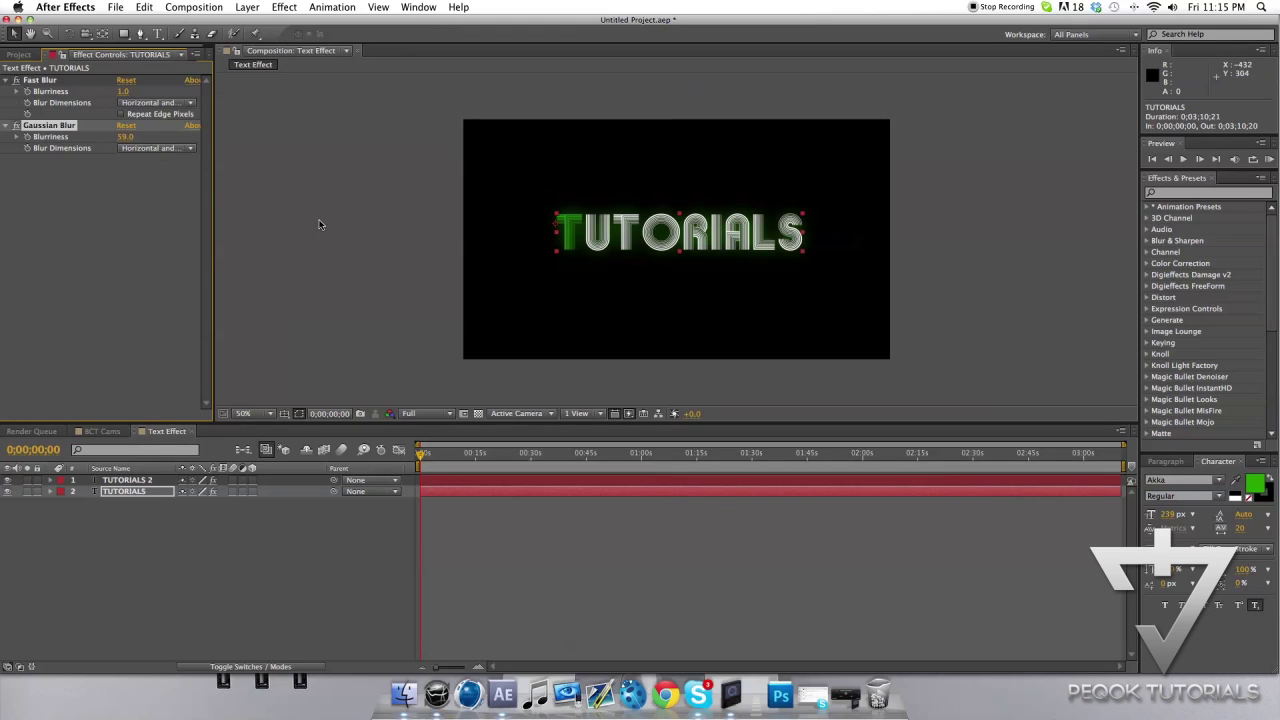
{"action": "left_click", "coordinate": [610, 483], "text": "shift"}
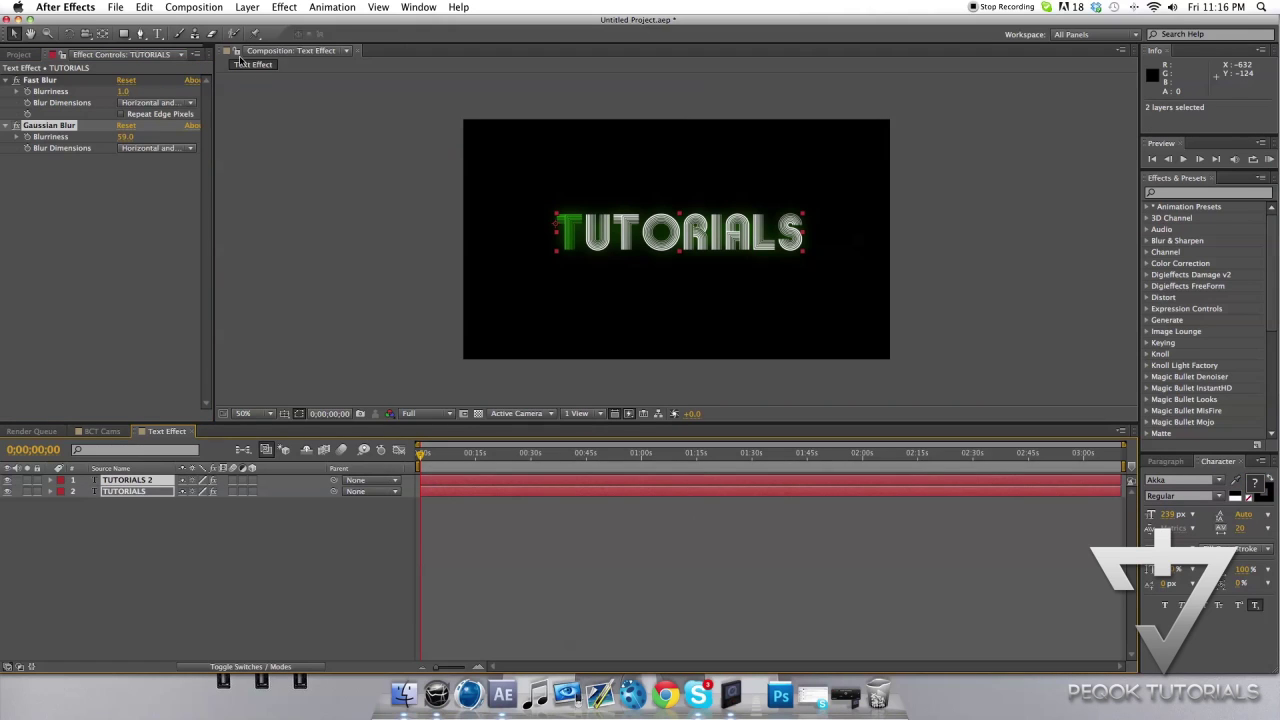
Pre-compose both TUTORIALS layers into a nested comp named 'Tutorials' and select it
{"action": "left_click", "coordinate": [247, 7]}
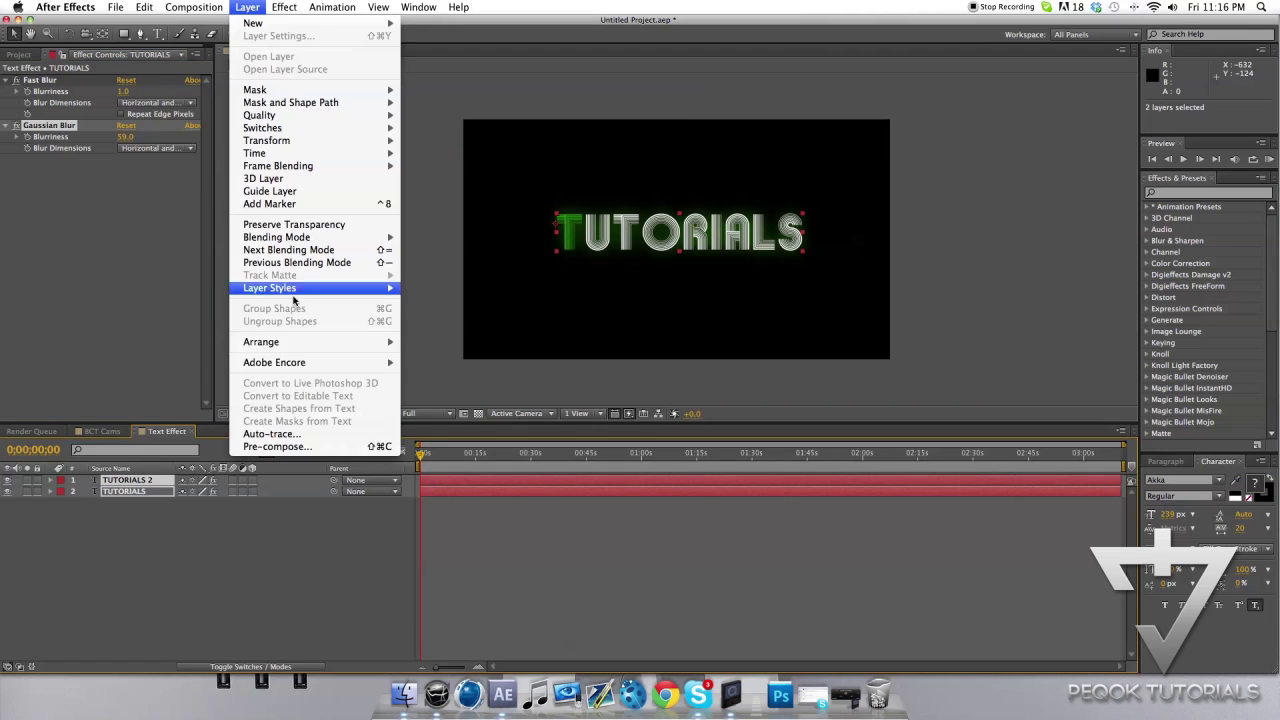
{"action": "left_click", "coordinate": [322, 446]}
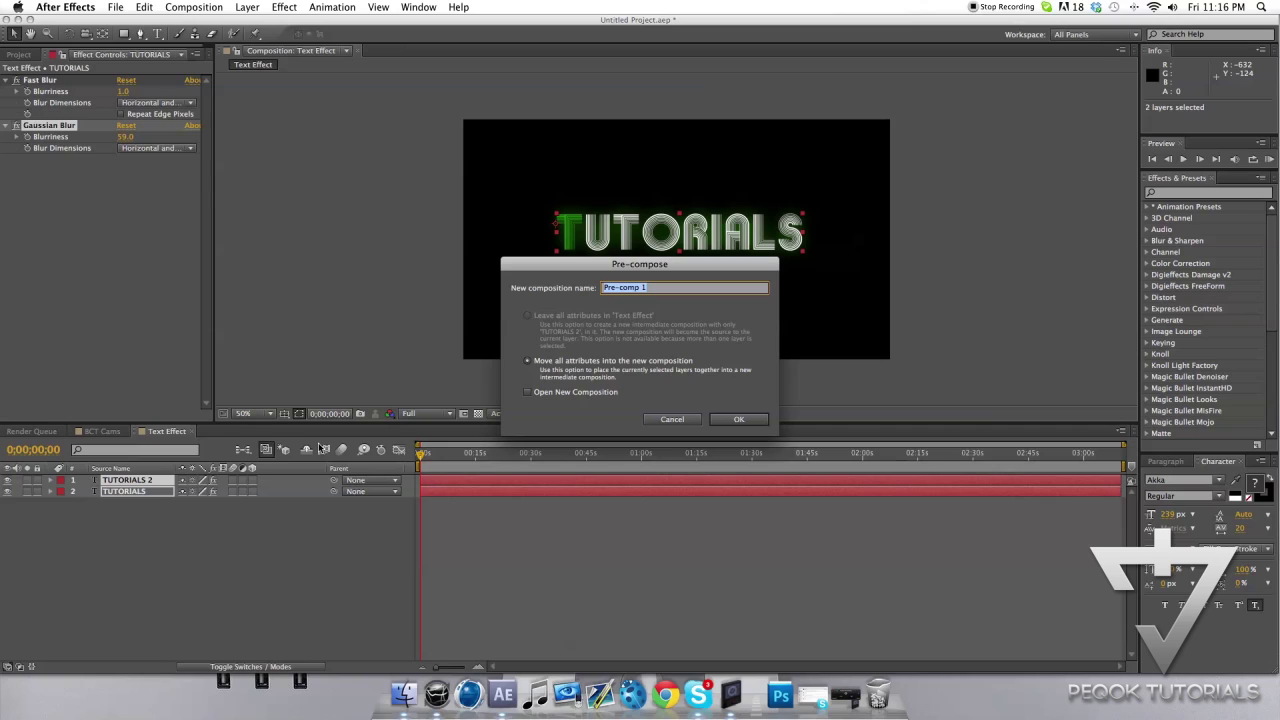
{"action": "type", "text": "Tutorials"}
{"action": "key", "text": "Return"}
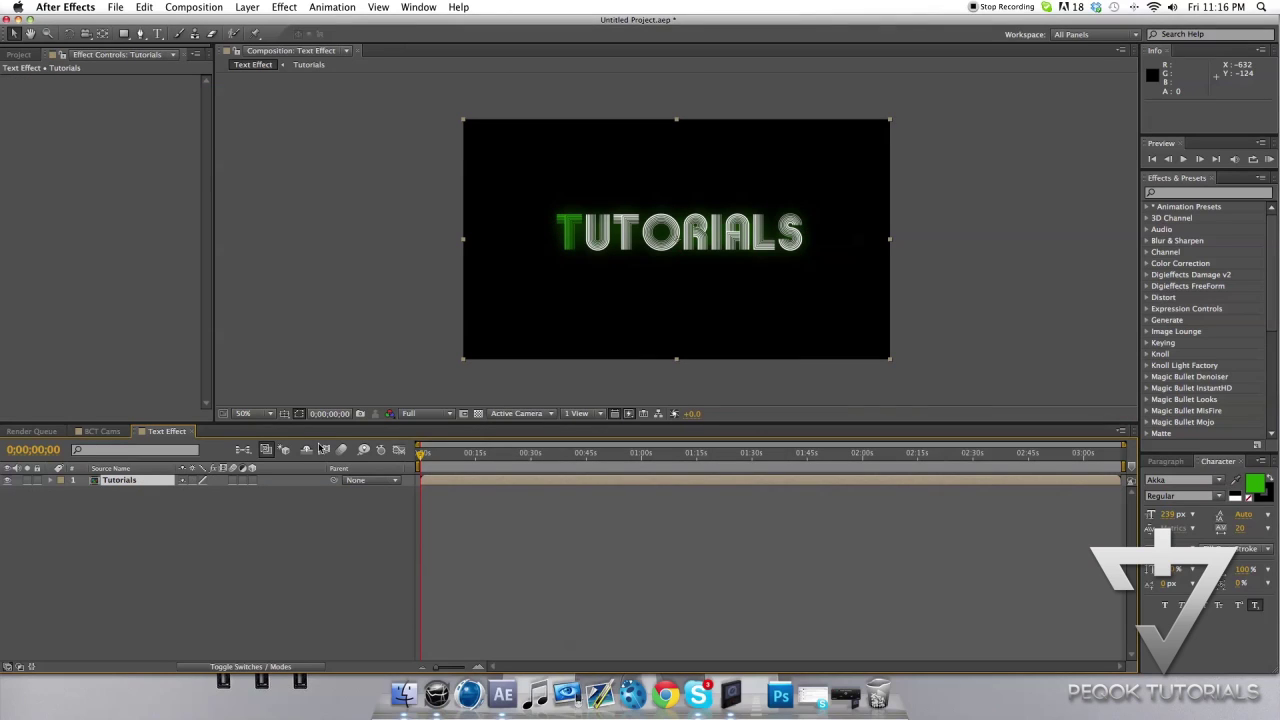
{"action": "left_click", "coordinate": [700, 277]}
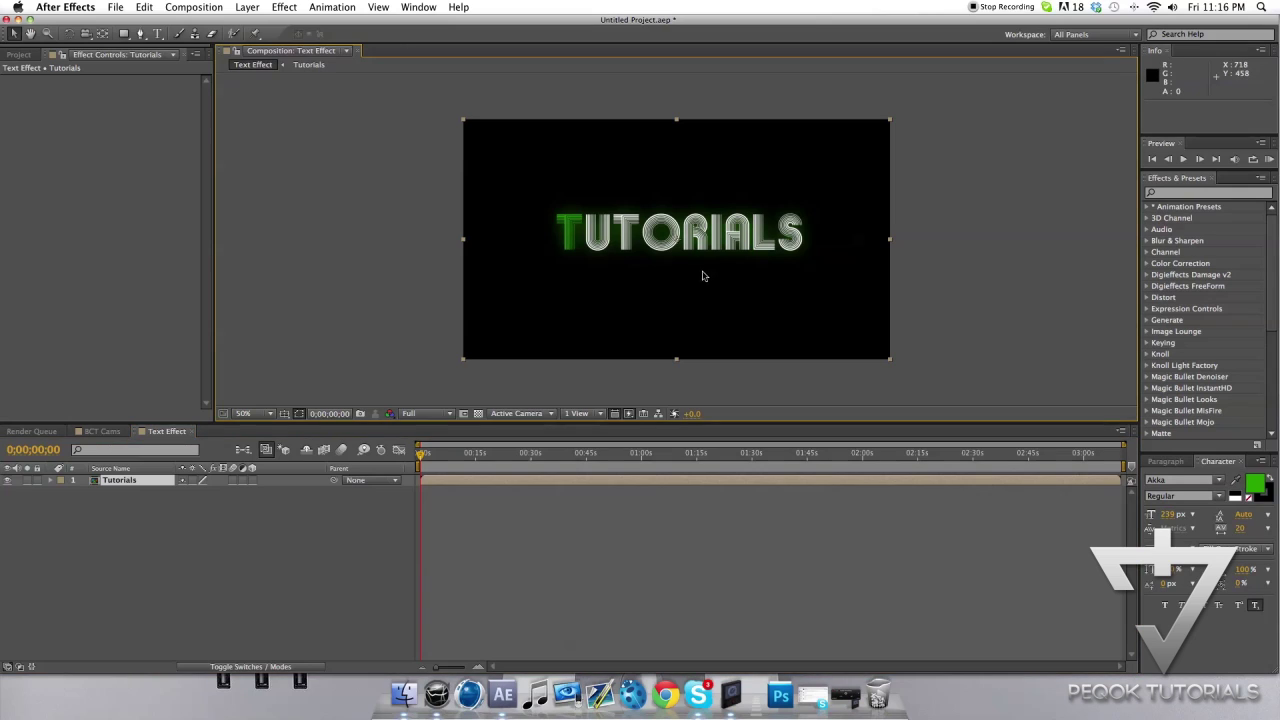
{"action": "left_click", "coordinate": [951, 294]}
{"action": "left_click", "coordinate": [454, 479]}
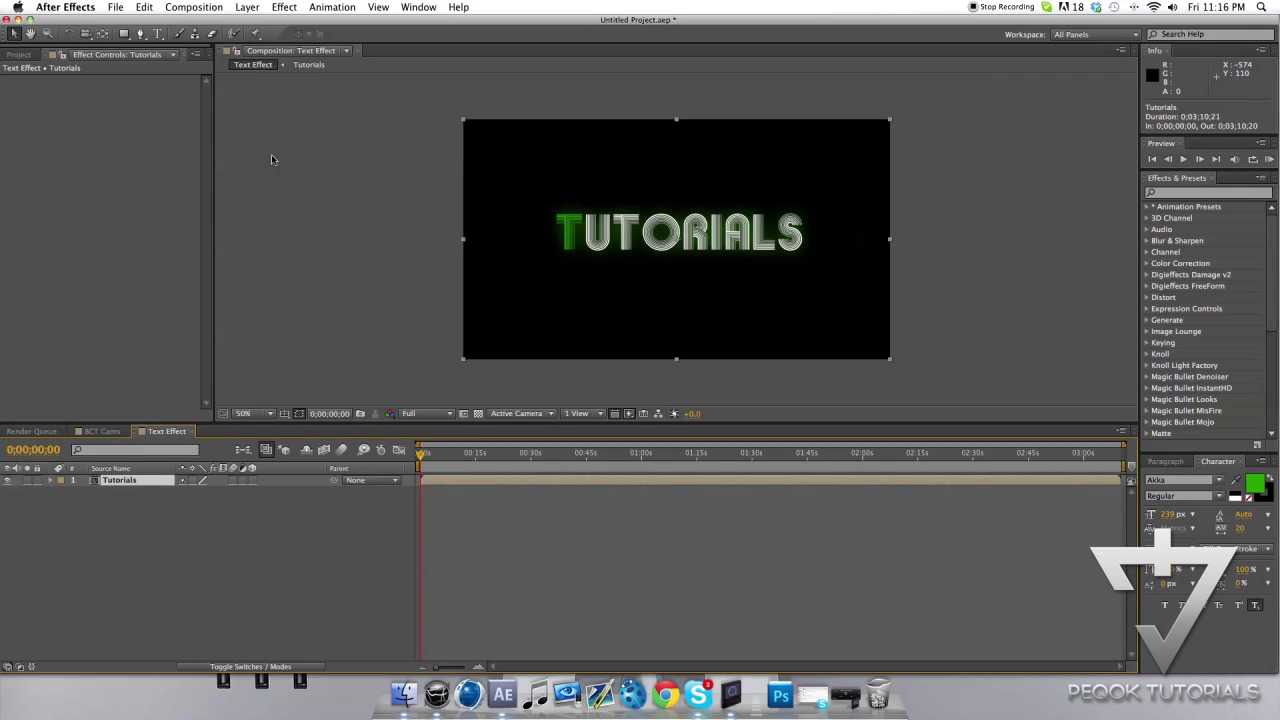
{"action": "left_click", "coordinate": [284, 6]}
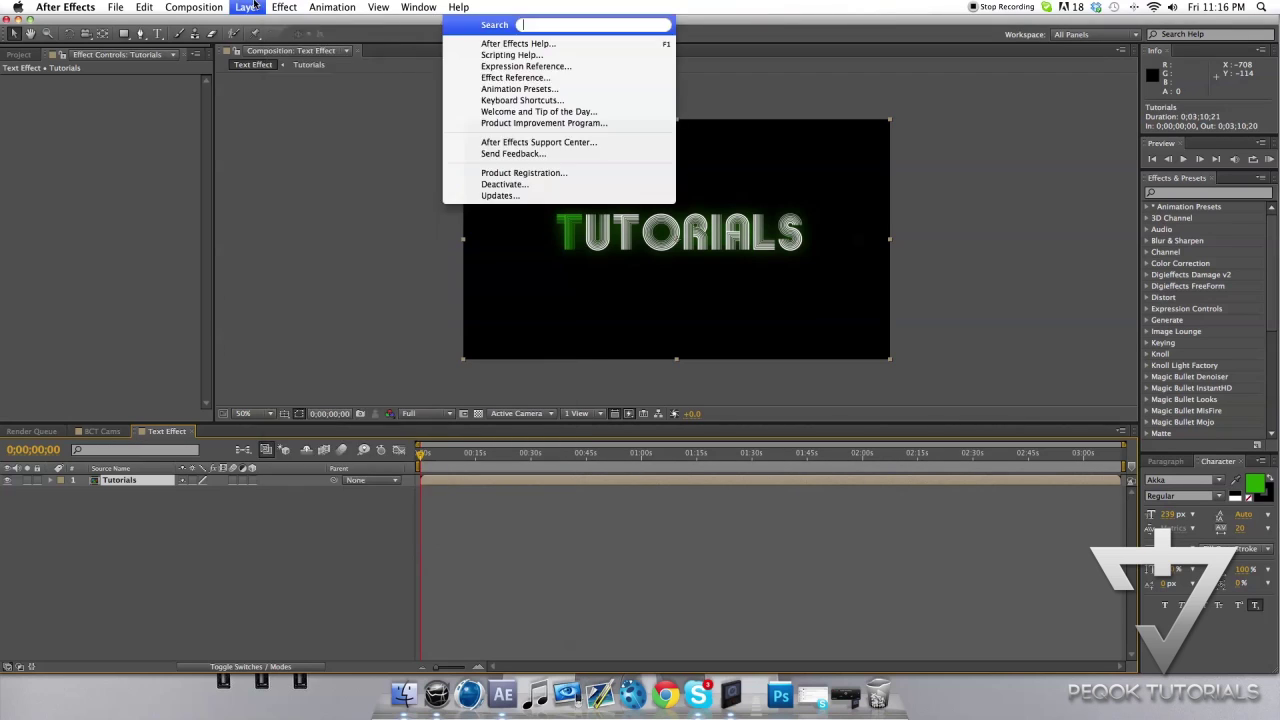
Add Block Dissolve to the Tutorials layer, previewing it at 52% completion
{"action": "mouse_move", "coordinate": [344, 6]}
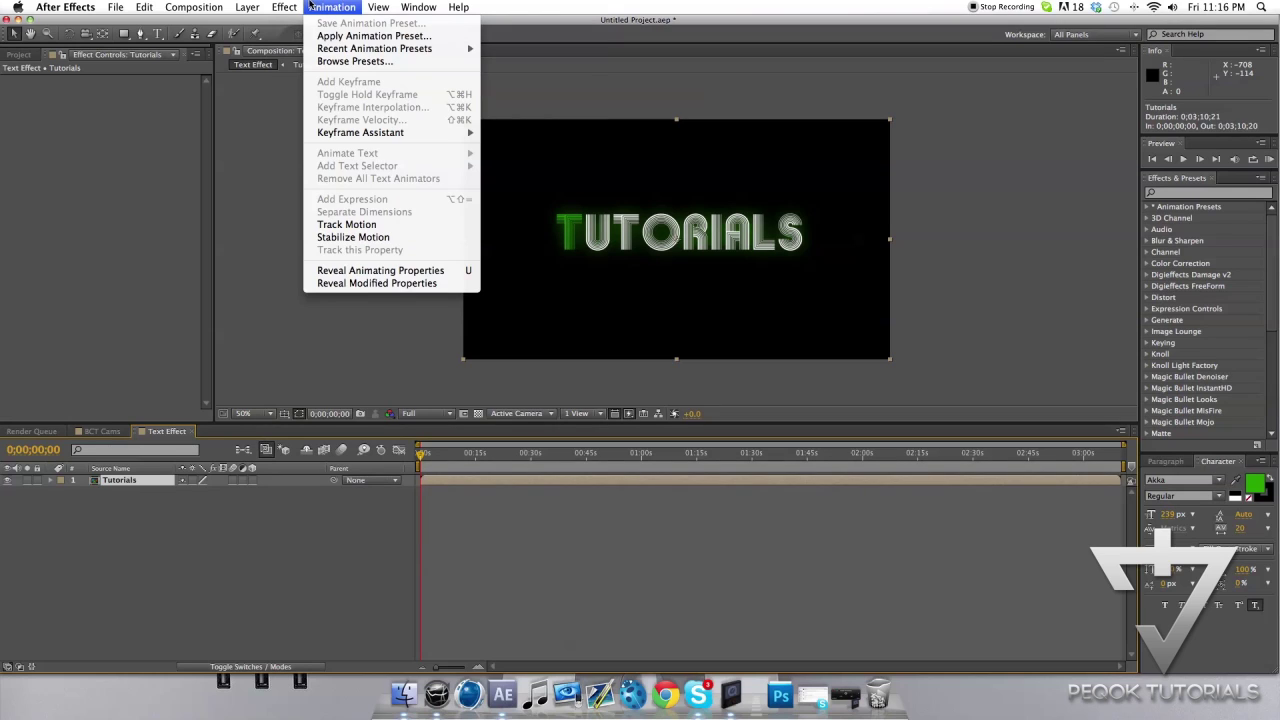
{"action": "mouse_move", "coordinate": [289, 10]}
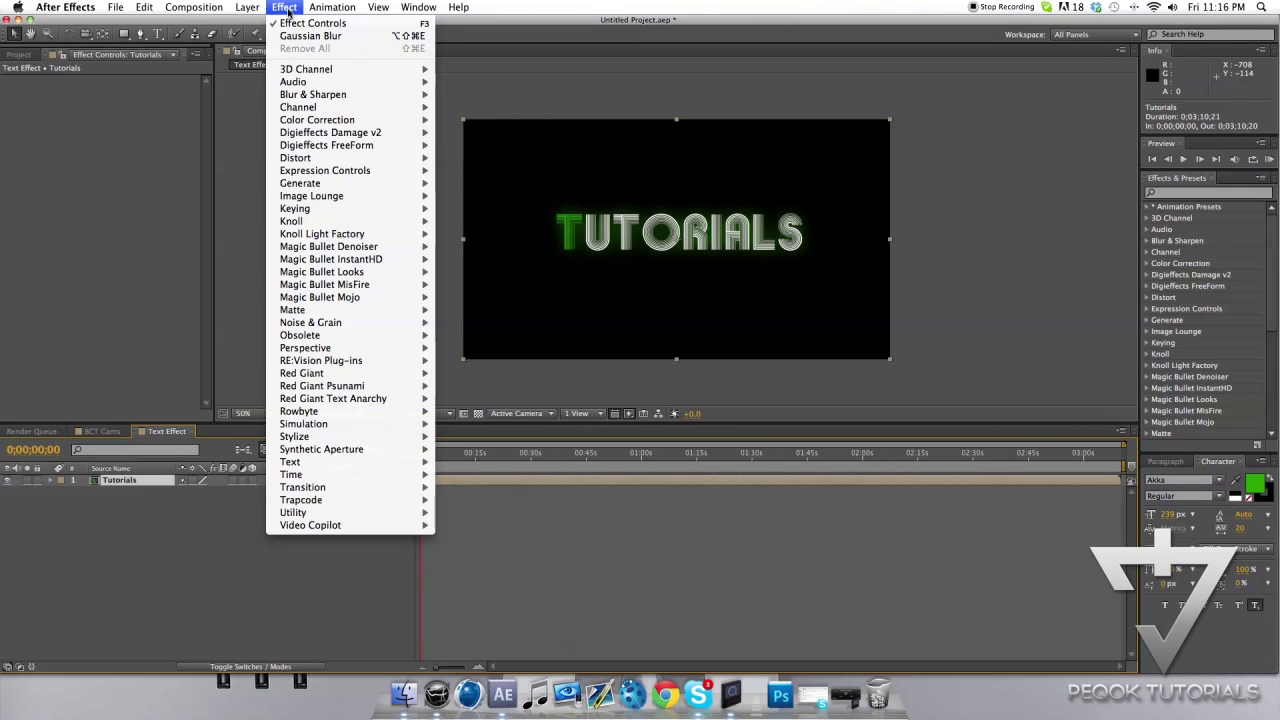
{"action": "mouse_move", "coordinate": [348, 487]}
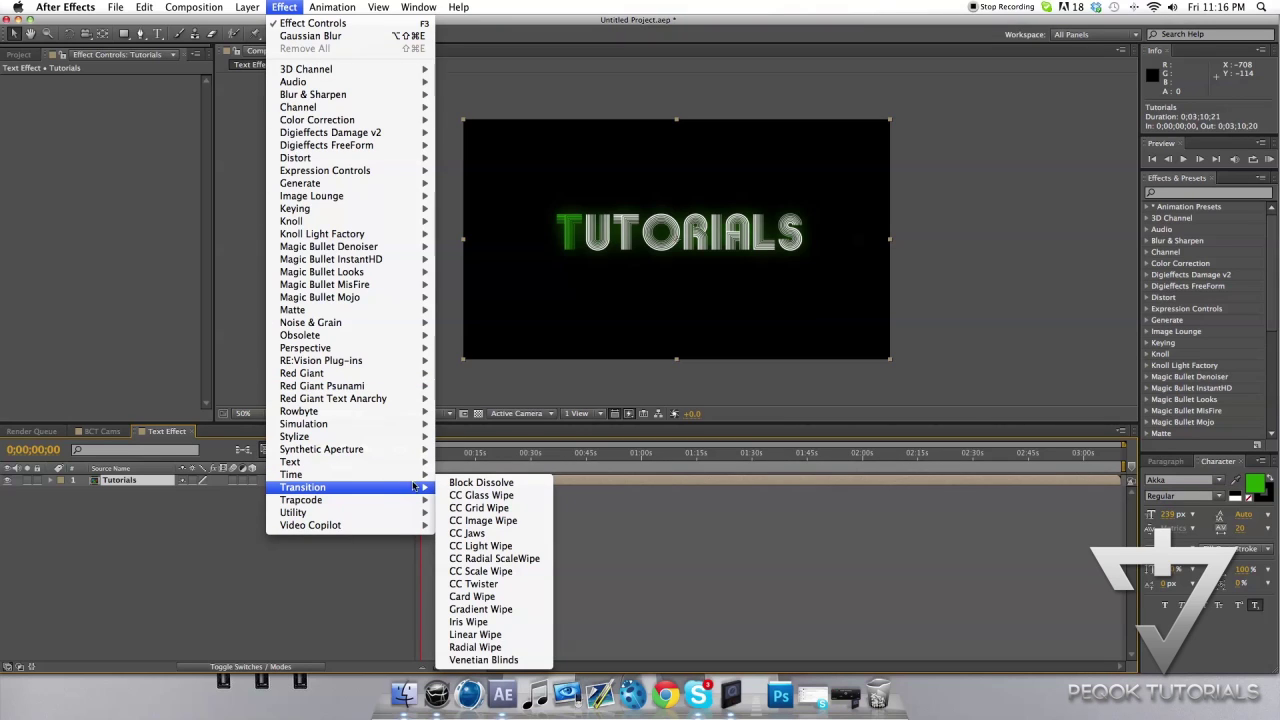
{"action": "left_click", "coordinate": [535, 482]}
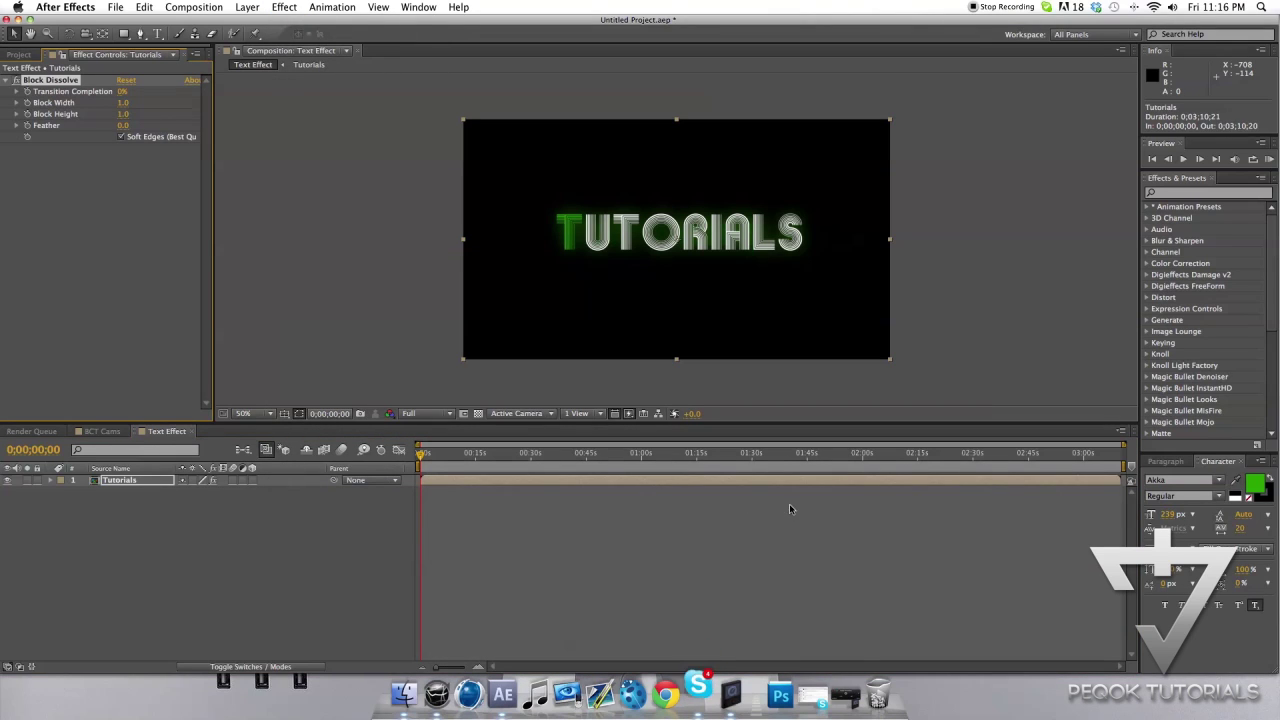
{"action": "mouse_move", "coordinate": [120, 93]}
{"action": "left_mouse_down"}
{"action": "mouse_move", "coordinate": [167, 109]}
{"action": "mouse_move", "coordinate": [128, 105]}
{"action": "left_mouse_up"}
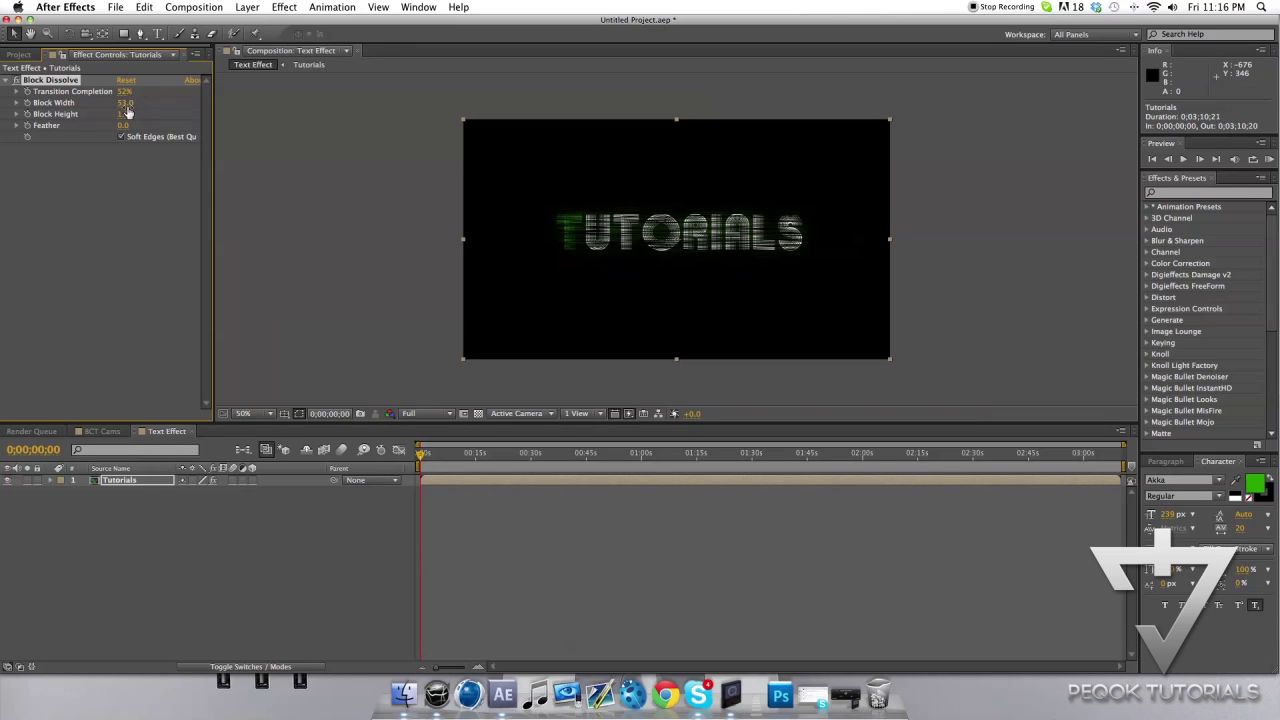
Set Block Width 30.0, Block Height 5.0 and Transition Completion back to 0%
{"action": "left_click", "coordinate": [128, 104]}
{"action": "key", "text": "Return"}
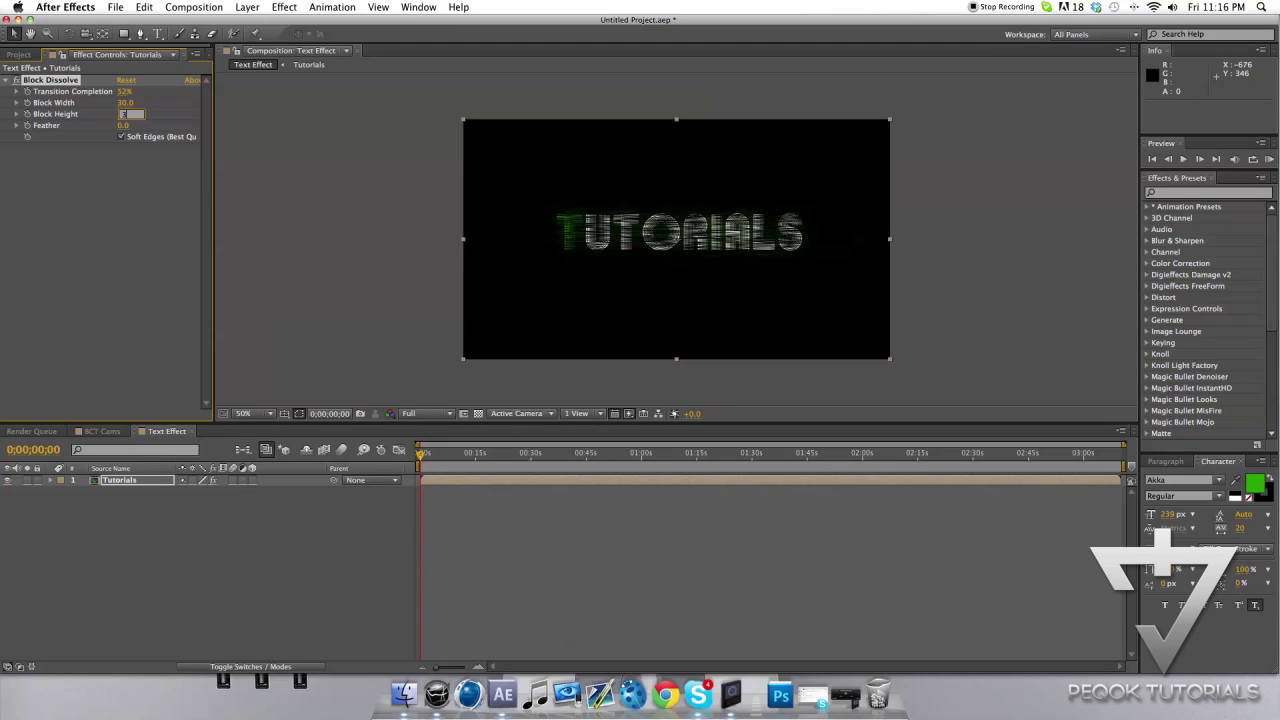
{"action": "type", "text": "30"}
{"action": "key", "text": "Return"}
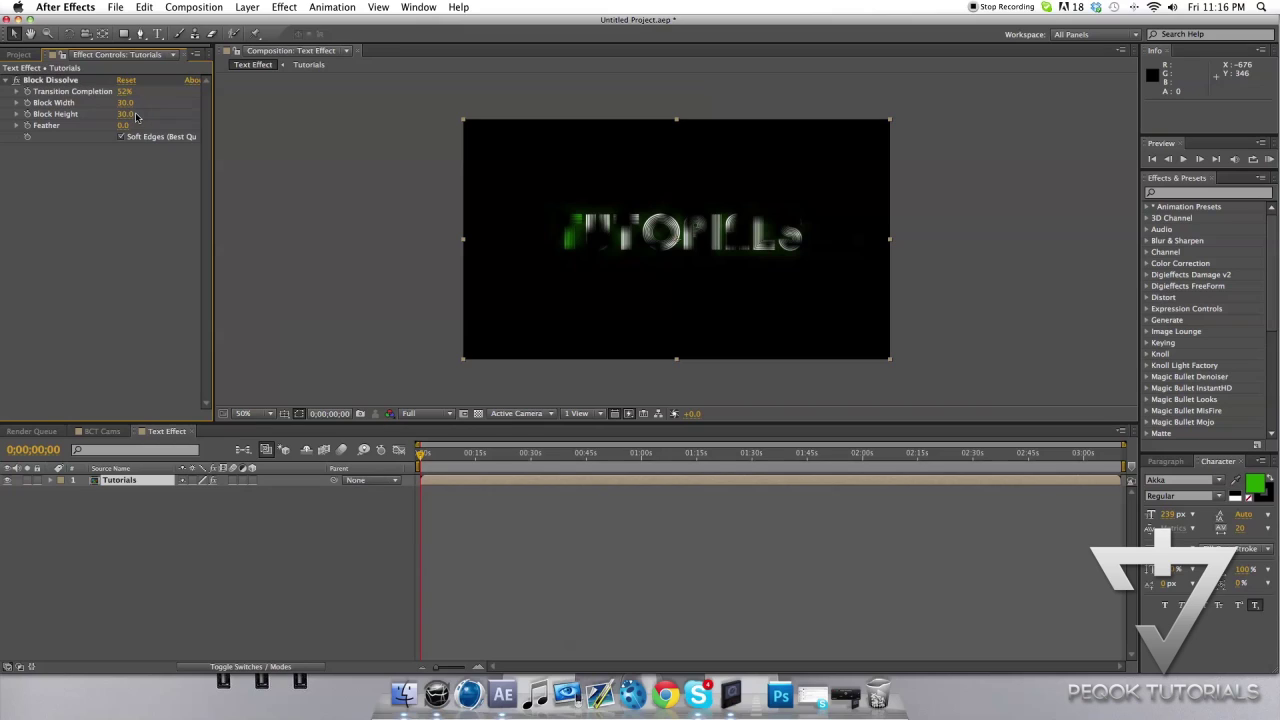
{"action": "left_click", "coordinate": [127, 115]}
{"action": "type", "text": "5"}
{"action": "key", "text": "Return"}
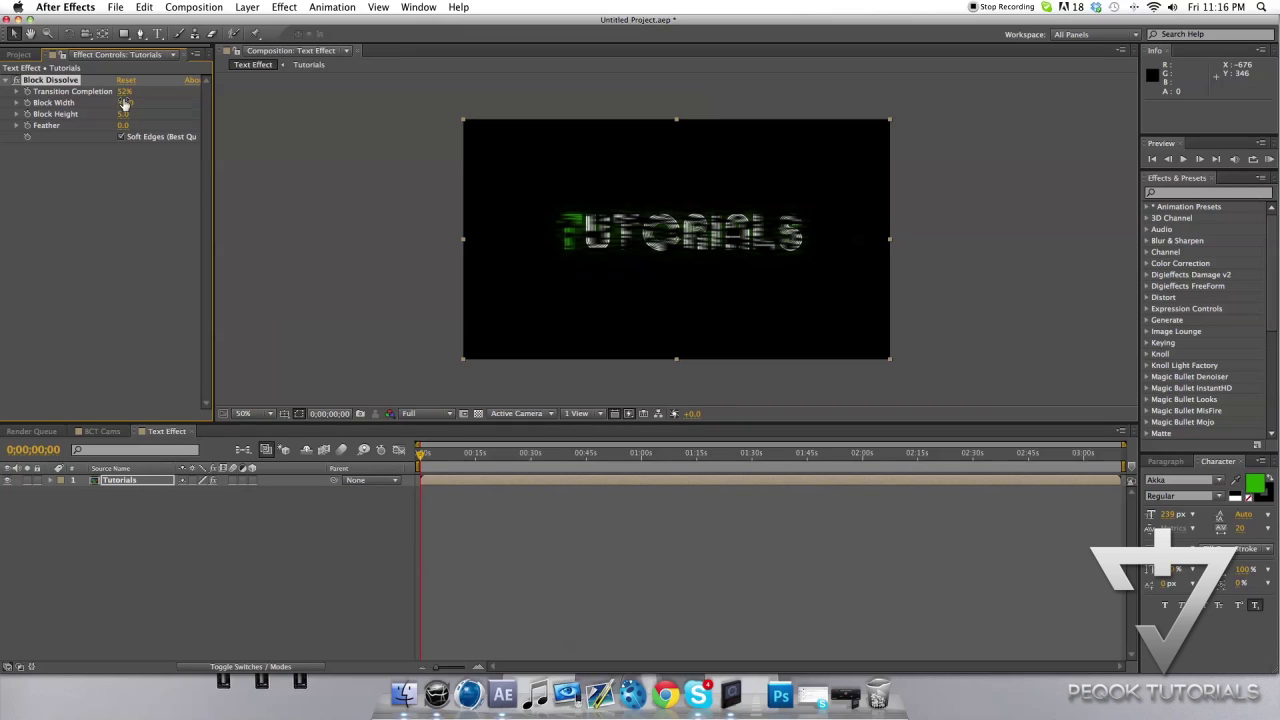
{"action": "left_click_drag", "start_coordinate": [121, 91], "coordinate": [104, 92]}
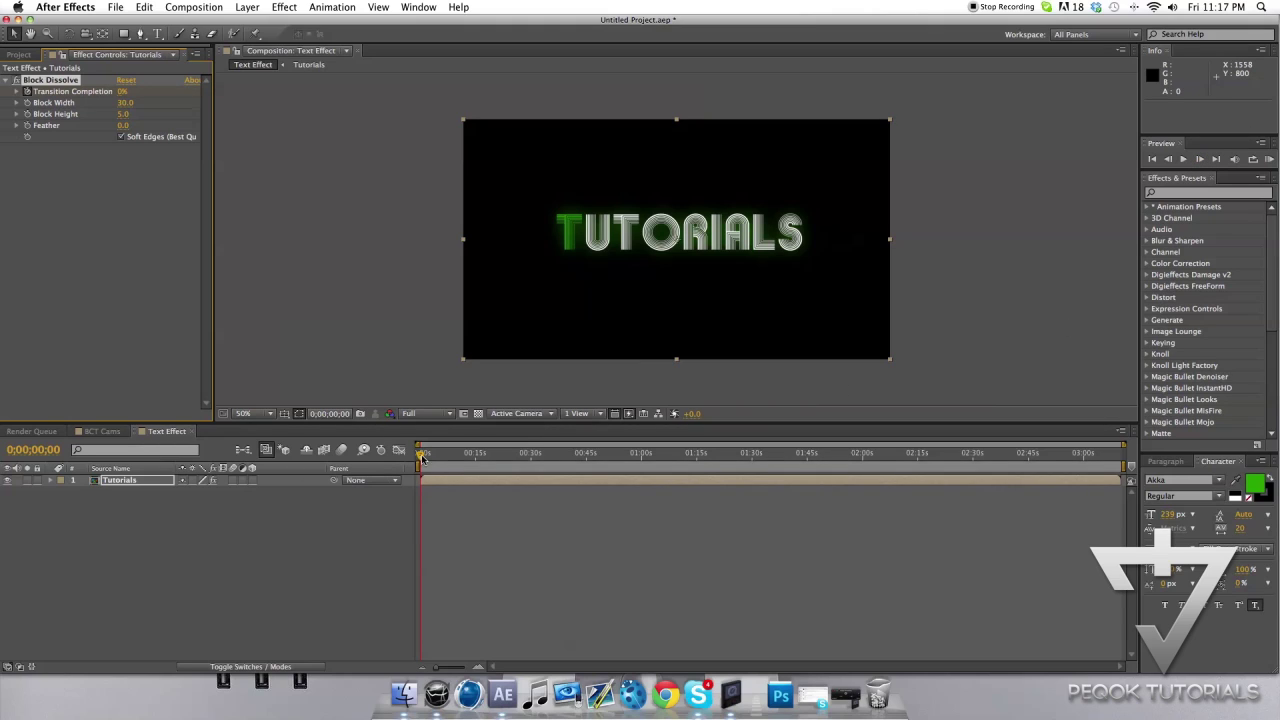
Keyframe Transition Completion at 0% at 0;00;01;30 and 100% at 0;00;00;00
{"action": "left_click_drag", "start_coordinate": [421, 456], "coordinate": [430, 458]}
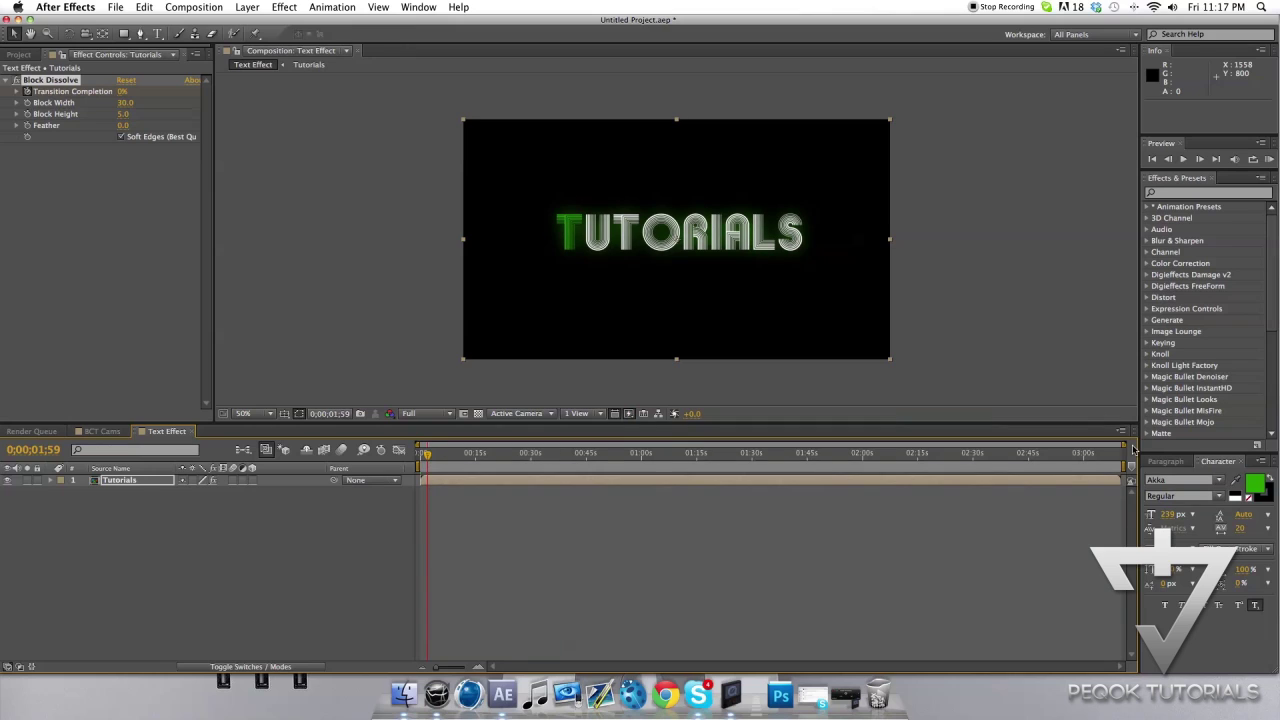
{"action": "left_click_drag", "start_coordinate": [1133, 450], "coordinate": [447, 434]}
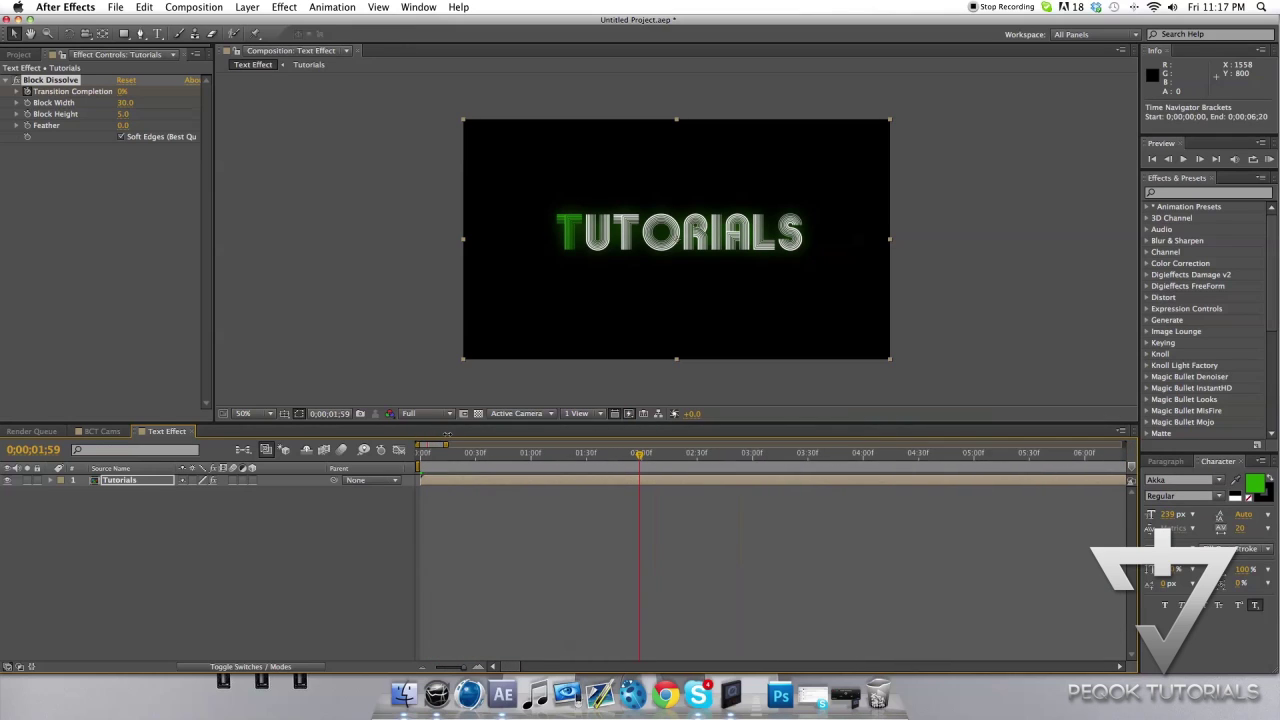
{"action": "left_click", "coordinate": [586, 455]}
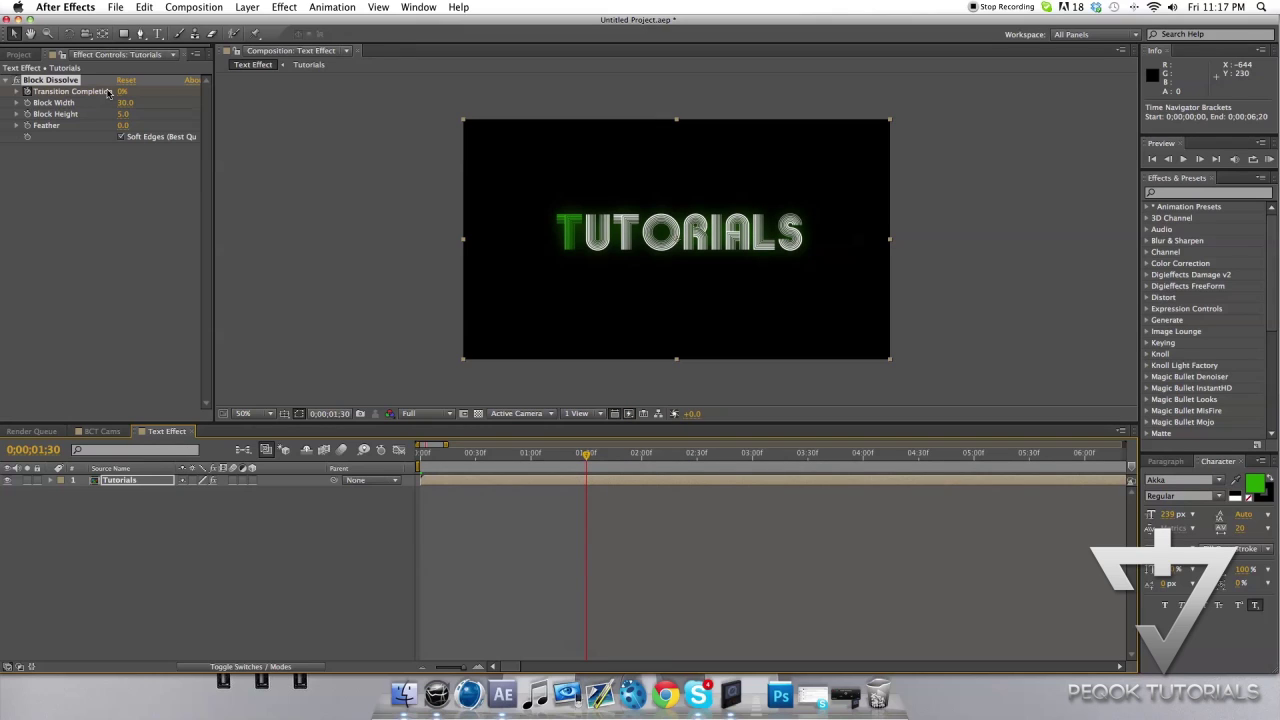
{"action": "left_click_drag", "start_coordinate": [121, 93], "coordinate": [32, 92]}
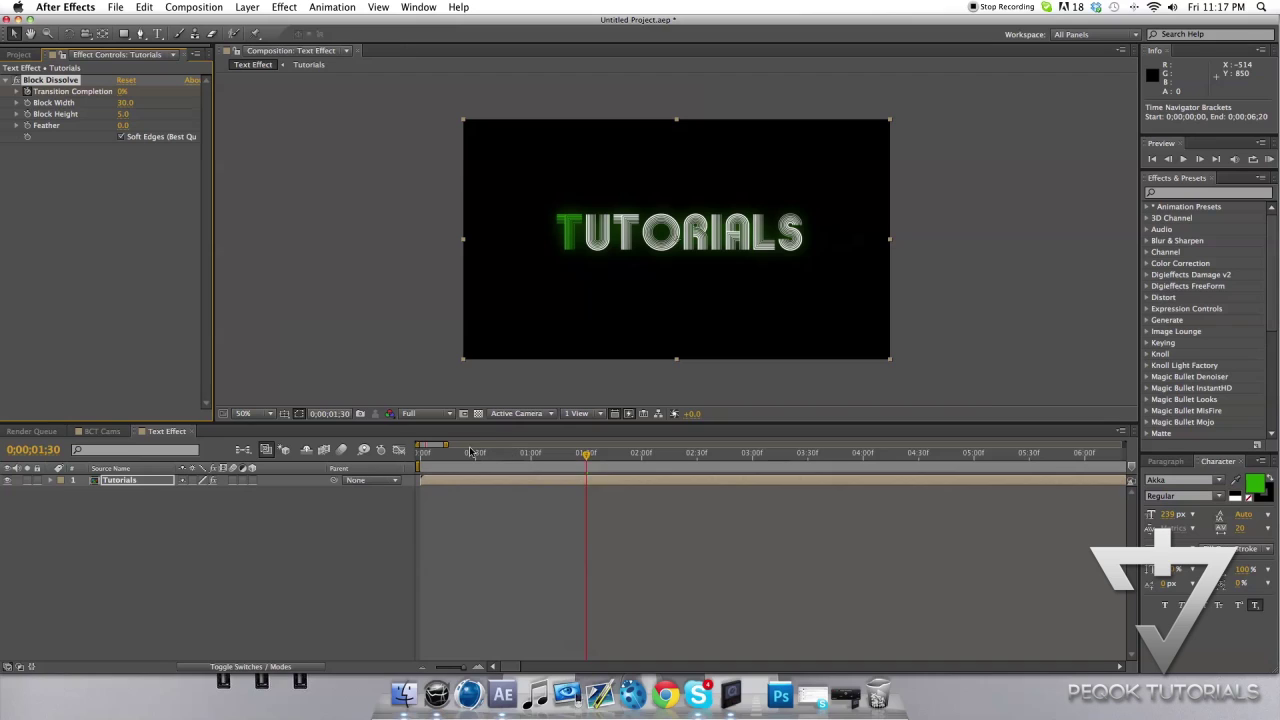
{"action": "left_click_drag", "start_coordinate": [471, 452], "coordinate": [418, 452]}
{"action": "left_click_drag", "start_coordinate": [127, 91], "coordinate": [404, 92]}
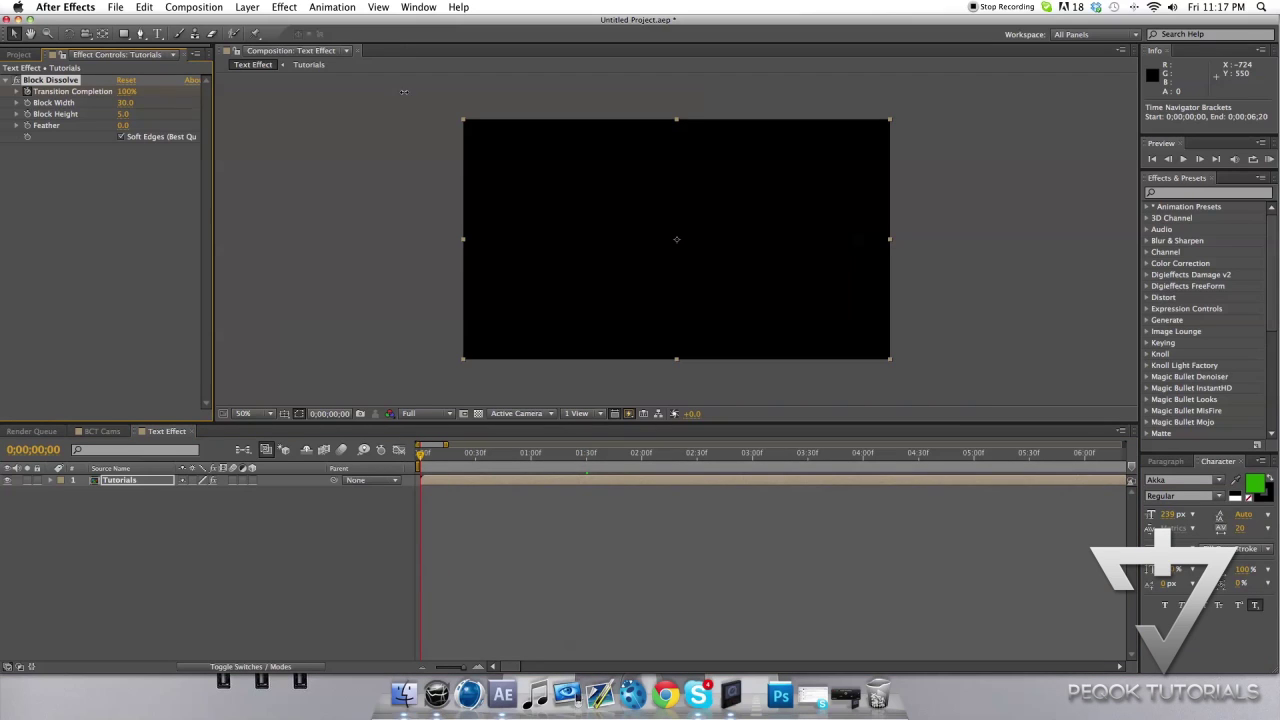
Keep Block Width at 30.0 and scrub through the dissolve-in animation
{"action": "left_click_drag", "start_coordinate": [585, 456], "coordinate": [586, 456]}
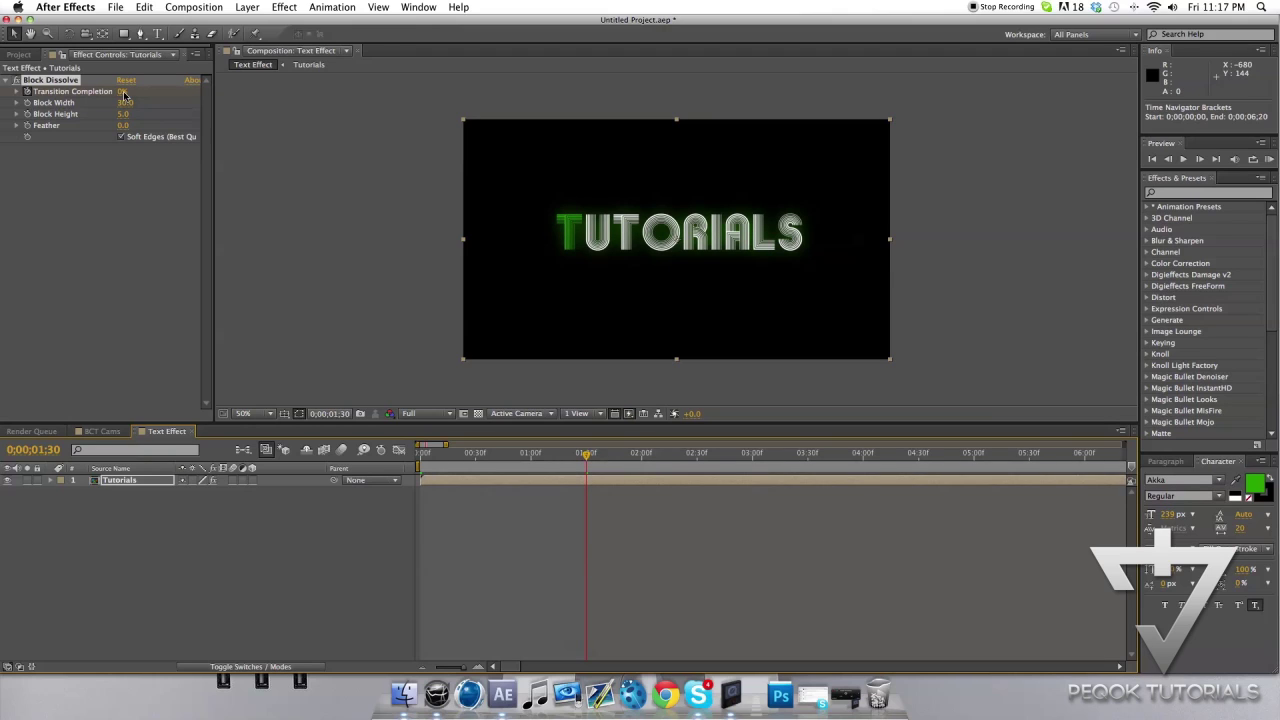
{"action": "left_click_drag", "start_coordinate": [123, 102], "coordinate": [152, 102]}
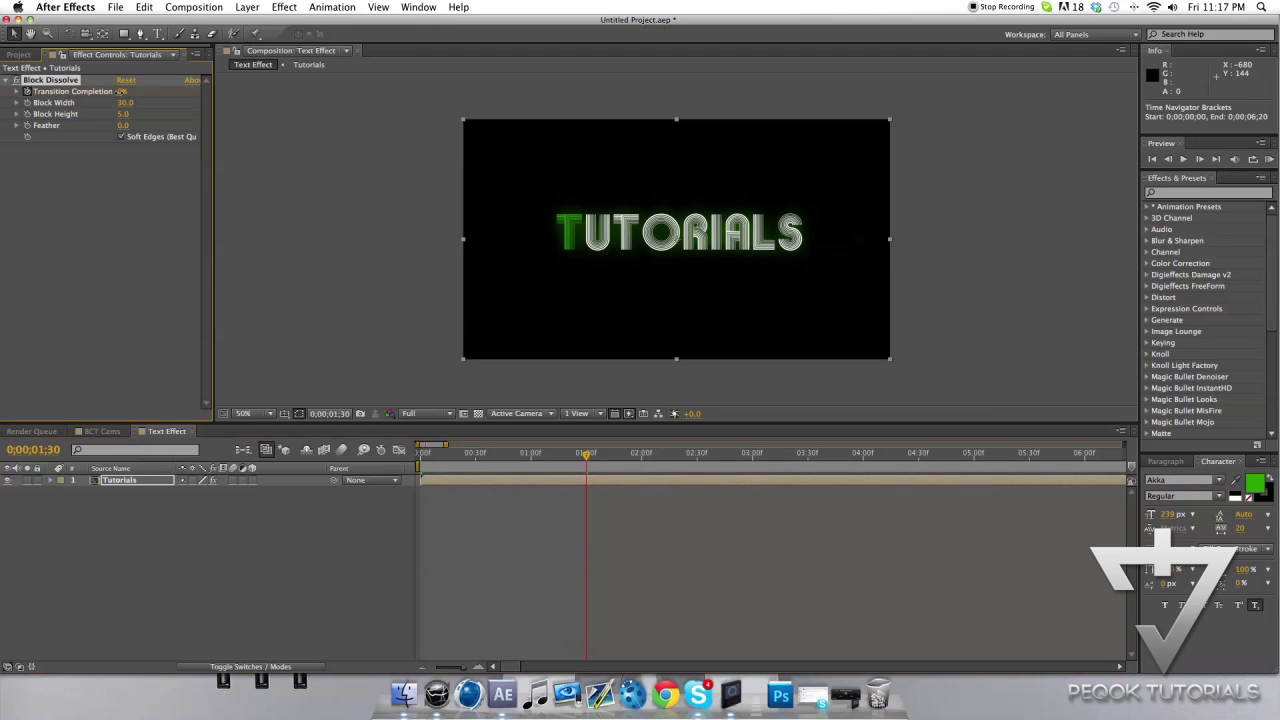
{"action": "left_click", "coordinate": [475, 456]}
{"action": "left_click_drag", "start_coordinate": [424, 453], "coordinate": [592, 454]}
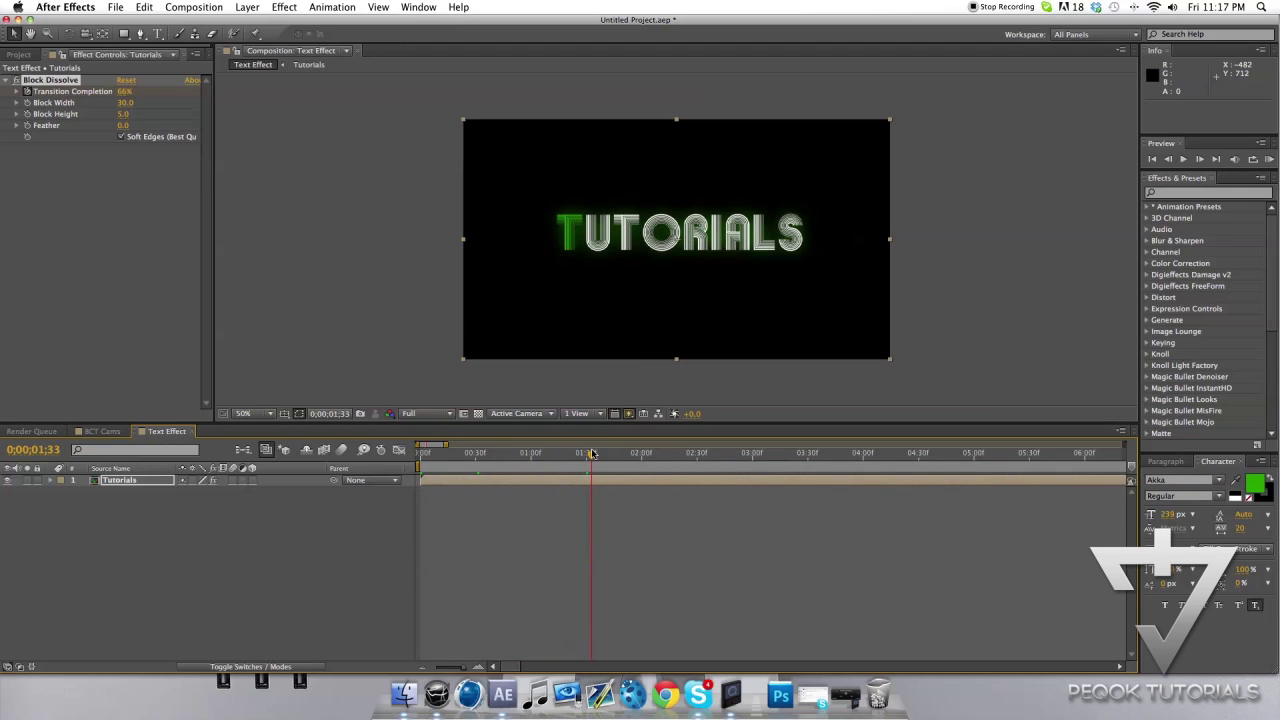
{"action": "left_click", "coordinate": [102, 431]}
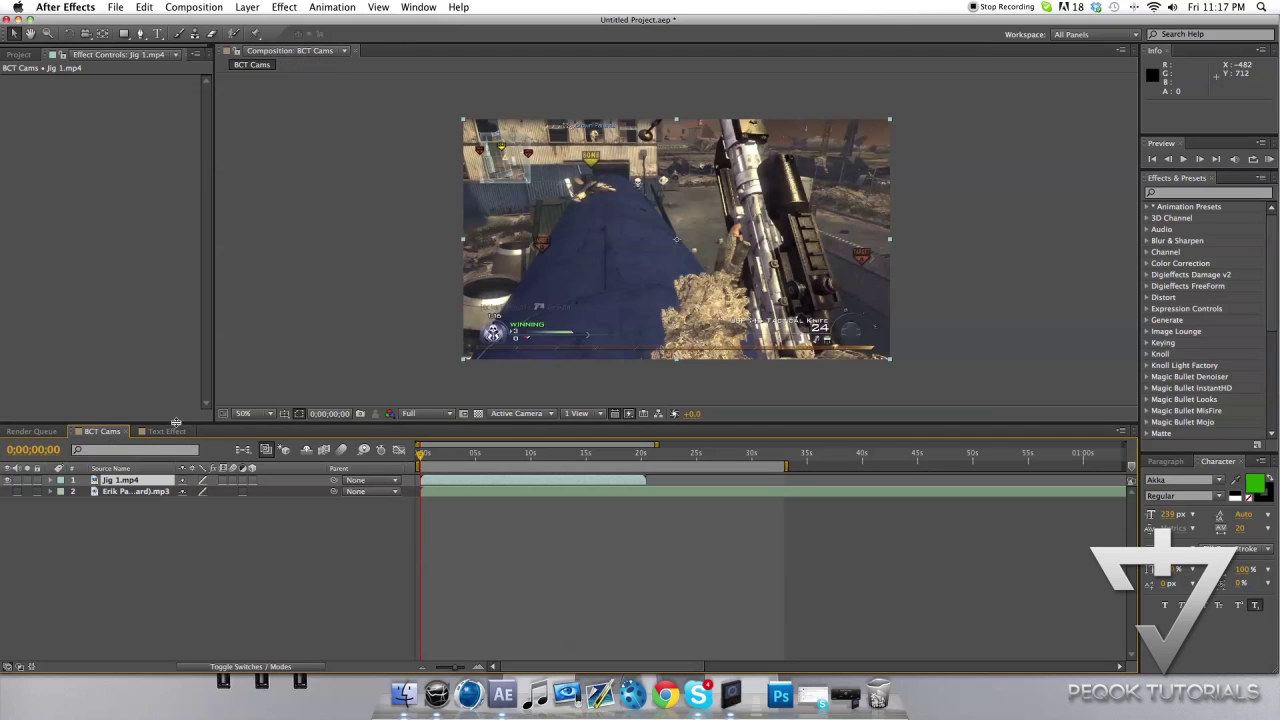
Place the Text Effect comp above the gameplay in BCT Cams and scrub to about six seconds
{"action": "left_click", "coordinate": [18, 54]}
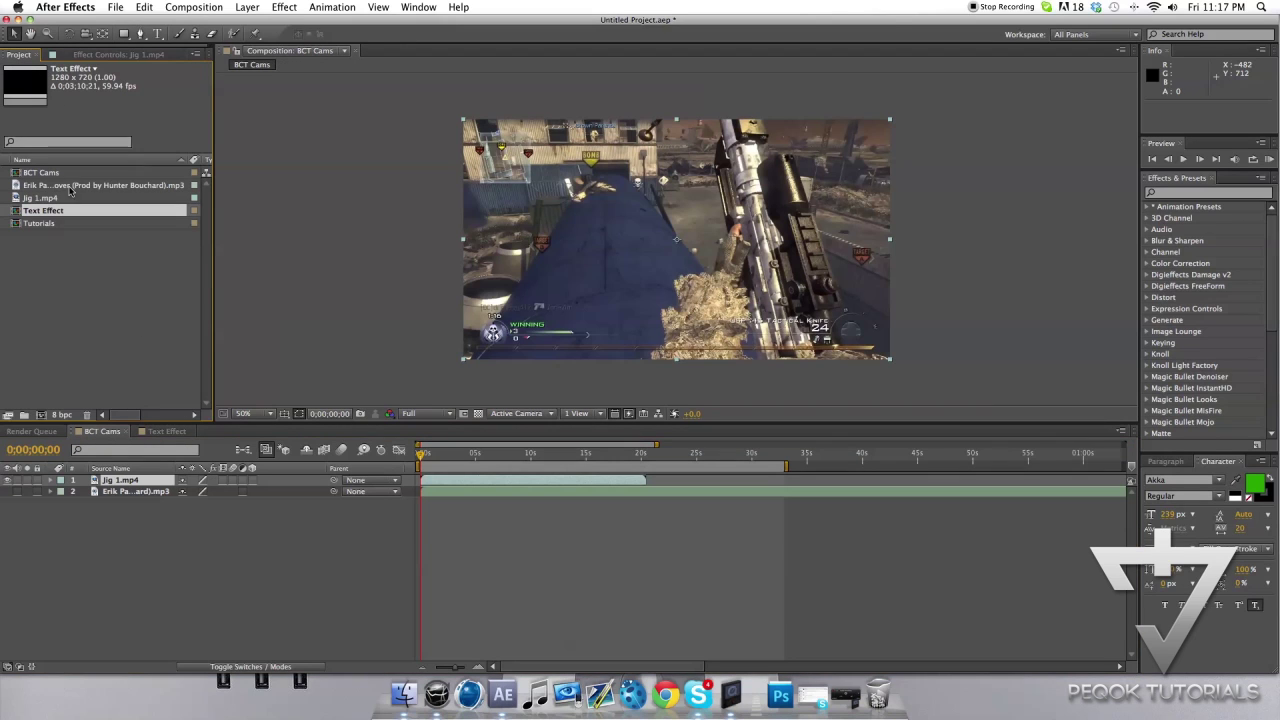
{"action": "left_click_drag", "start_coordinate": [58, 215], "coordinate": [676, 238]}
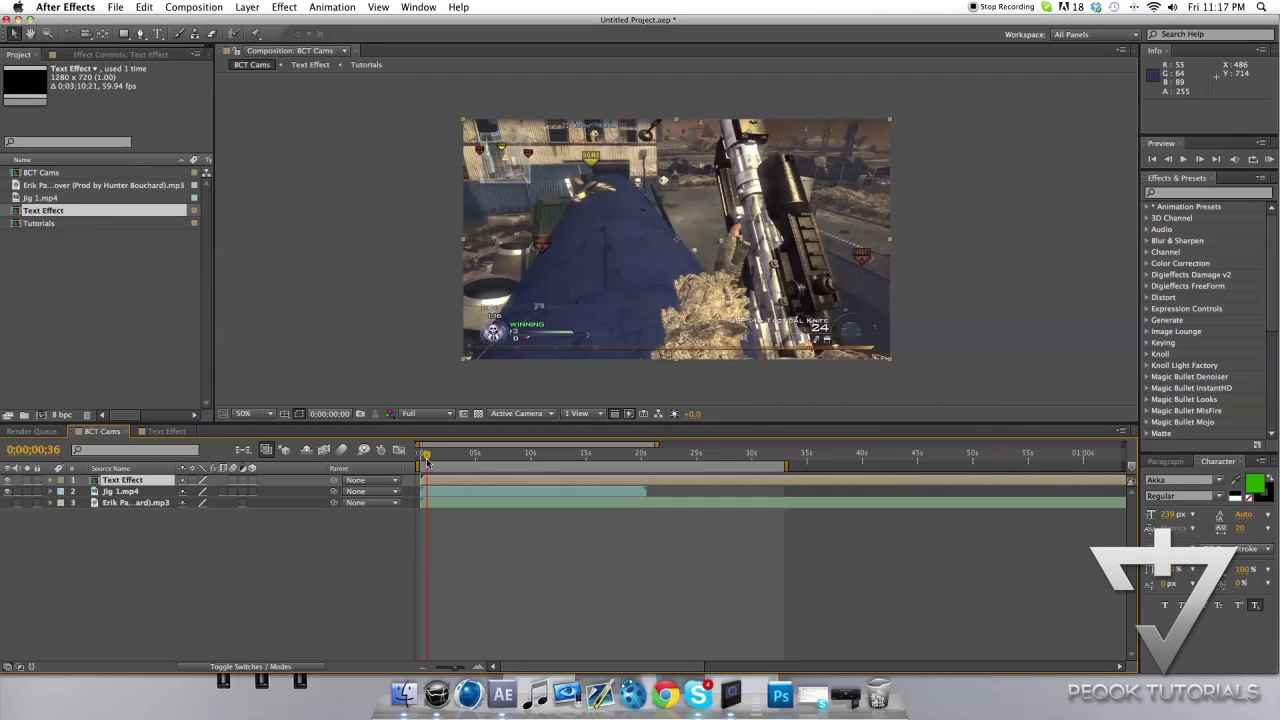
{"action": "left_click_drag", "start_coordinate": [472, 461], "coordinate": [438, 456]}
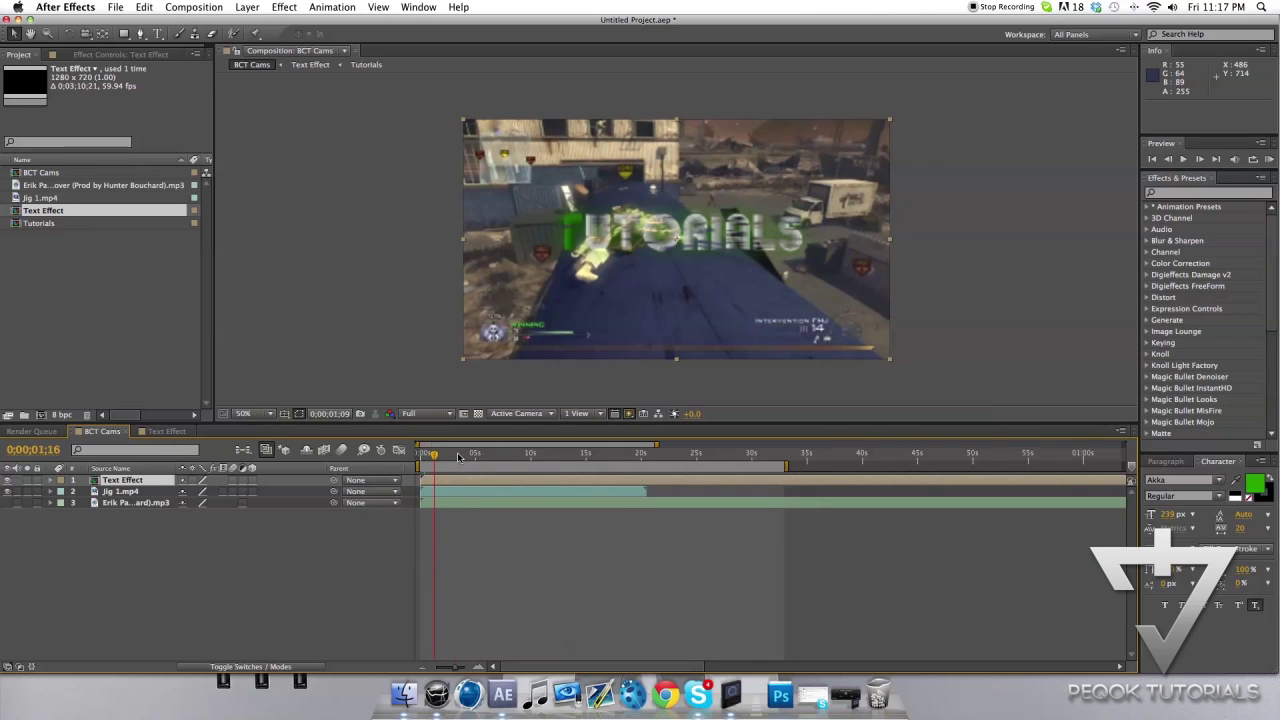
{"action": "left_click_drag", "start_coordinate": [459, 457], "coordinate": [479, 457]}
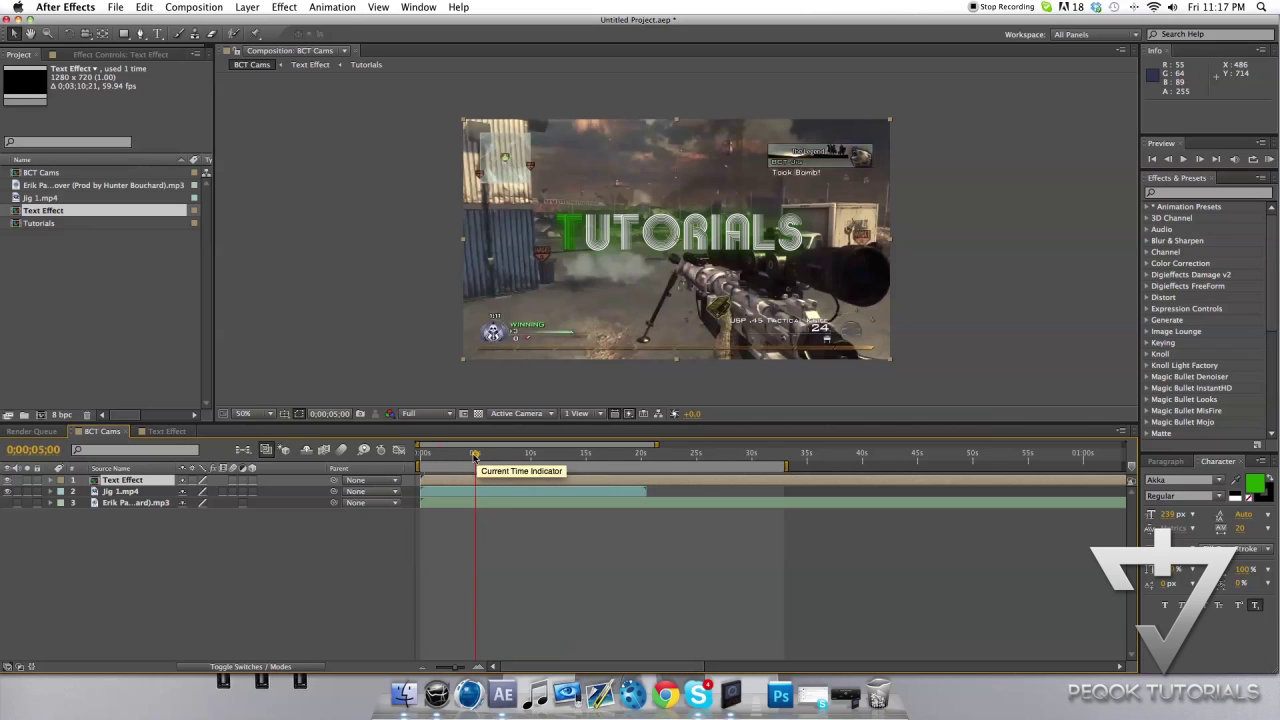
{"action": "left_click_drag", "start_coordinate": [475, 456], "coordinate": [533, 475]}
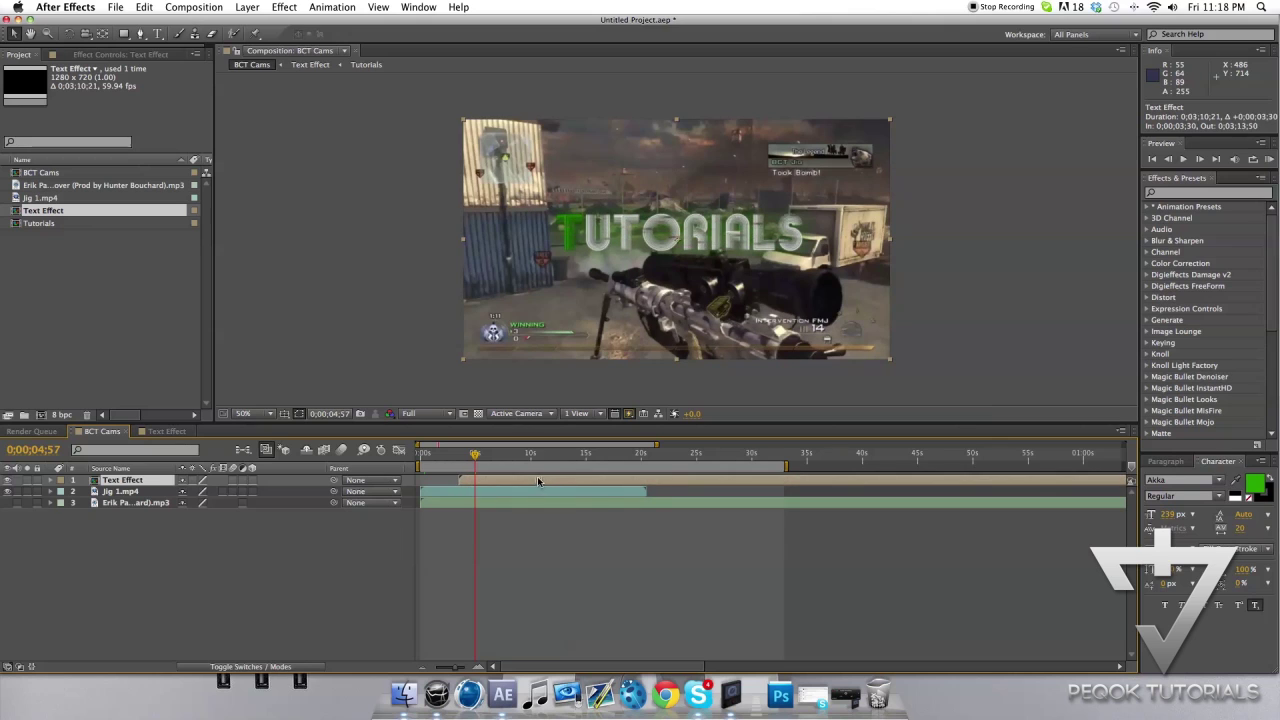
{"action": "left_click_drag", "start_coordinate": [476, 455], "coordinate": [488, 456]}
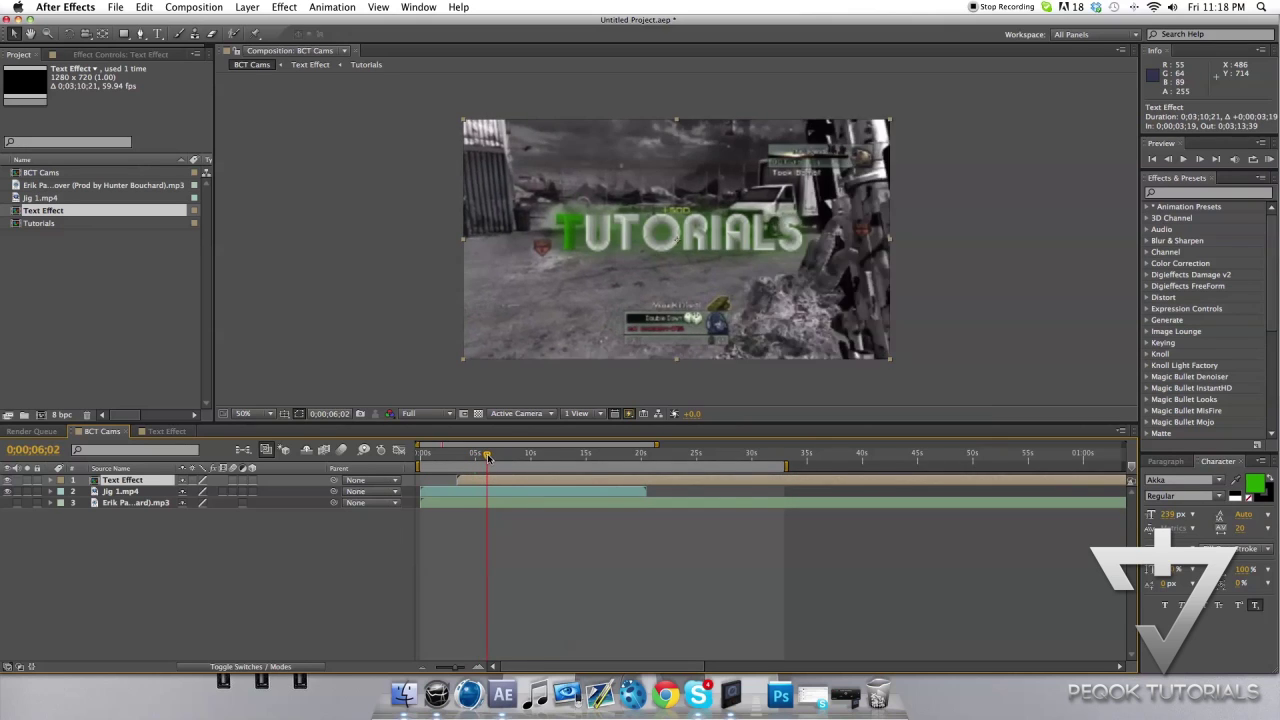
{"action": "left_click", "coordinate": [284, 8]}
Apply CC Radial Blur in Fading Zoom mode, raising Amount to 250.0 at 0;00;08;34
{"action": "mouse_move", "coordinate": [340, 94]}
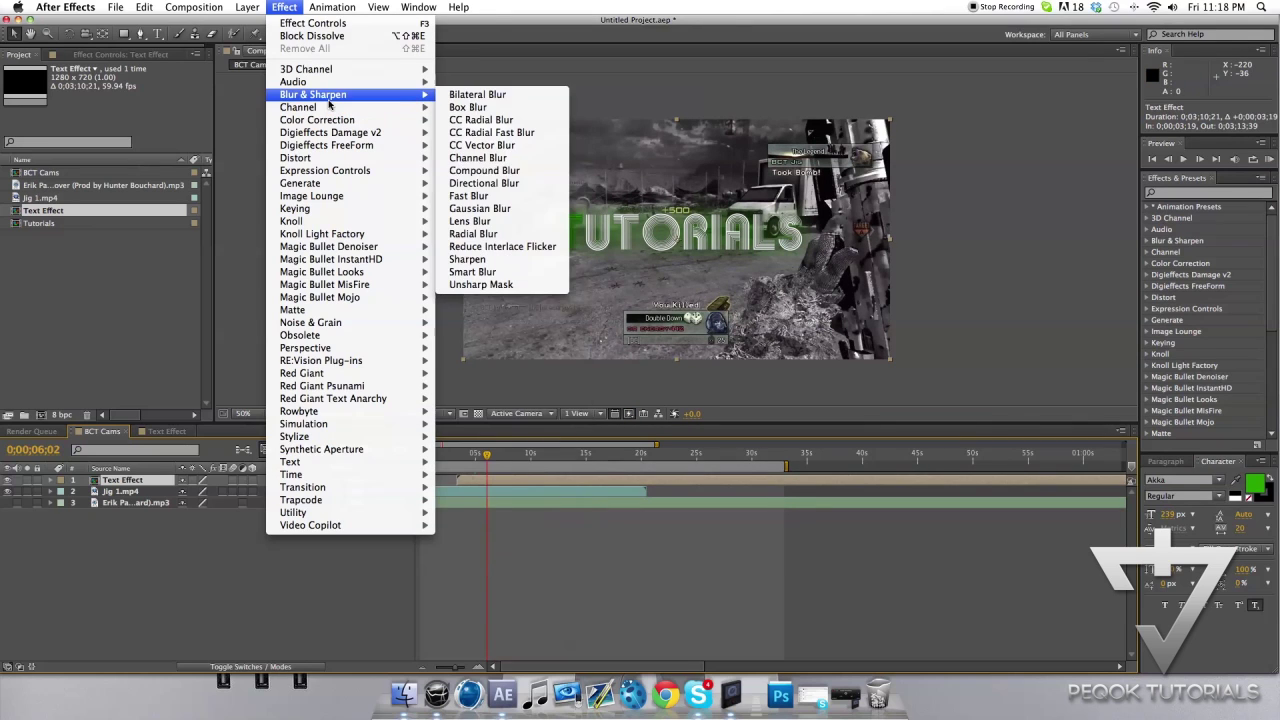
{"action": "left_click", "coordinate": [478, 121]}
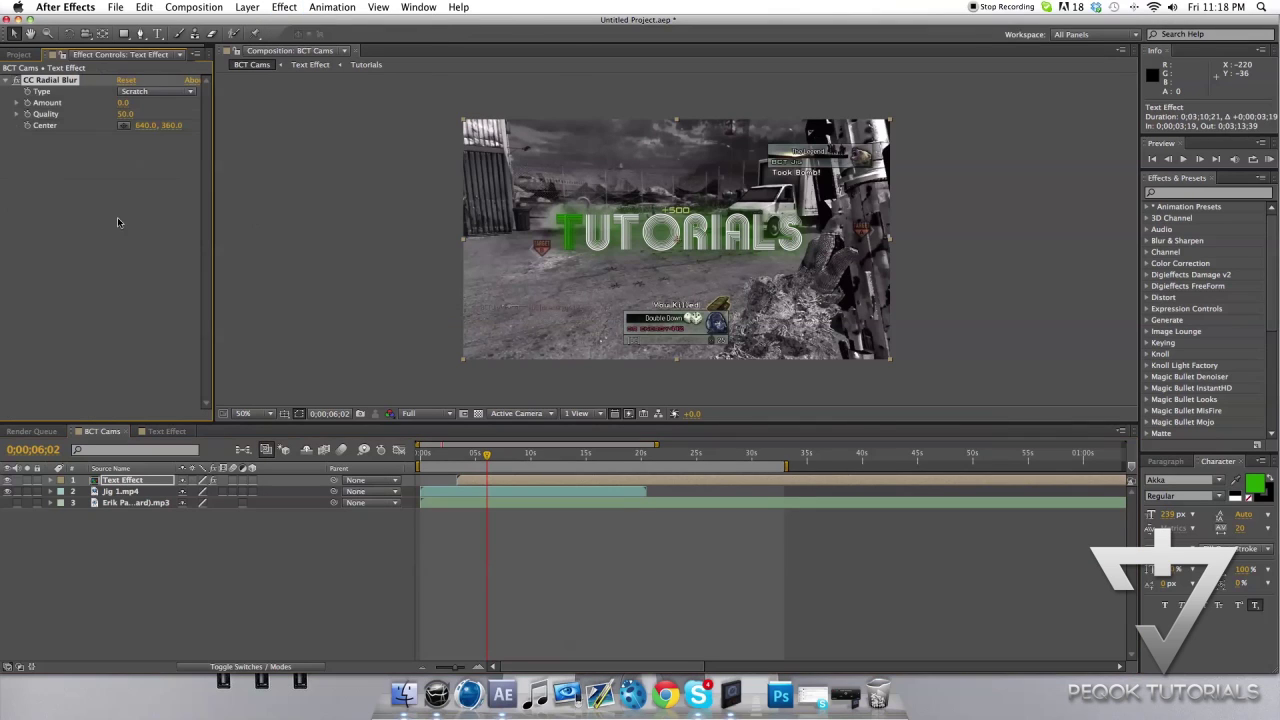
{"action": "left_click", "coordinate": [141, 95]}
{"action": "left_click", "coordinate": [160, 118]}
{"action": "left_click", "coordinate": [61, 481]}
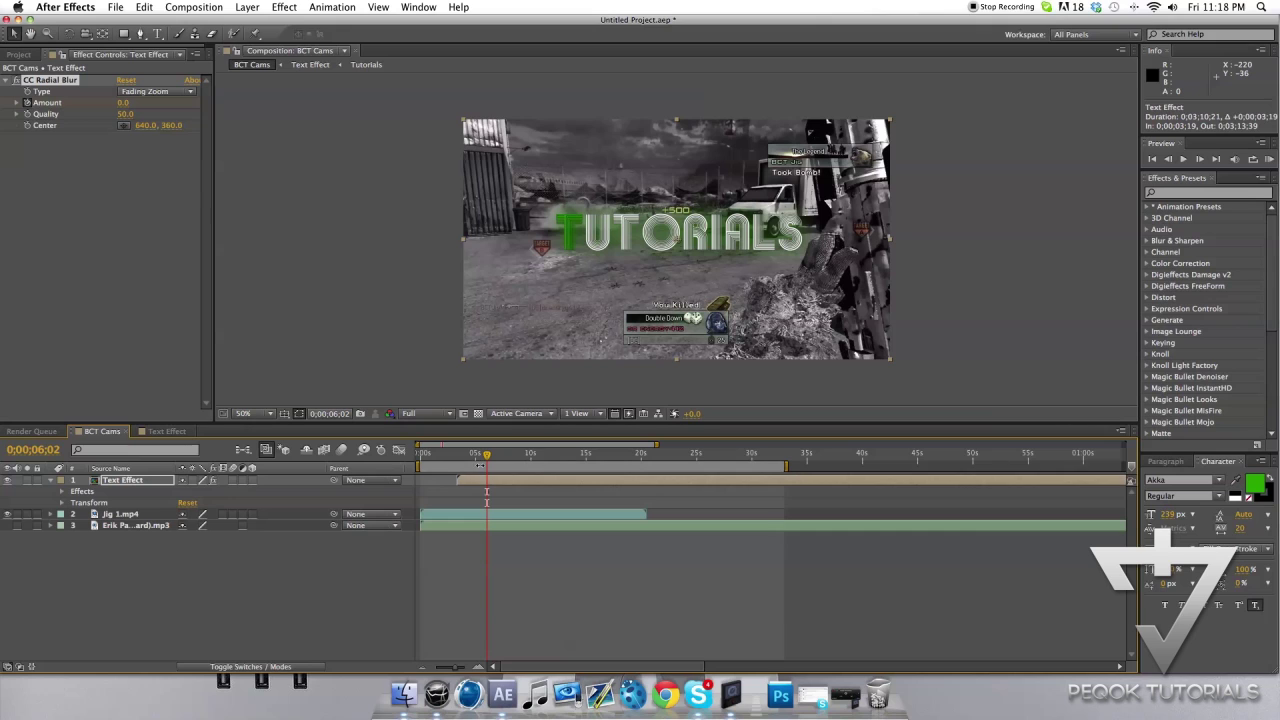
{"action": "left_click_drag", "start_coordinate": [507, 458], "coordinate": [515, 460]}
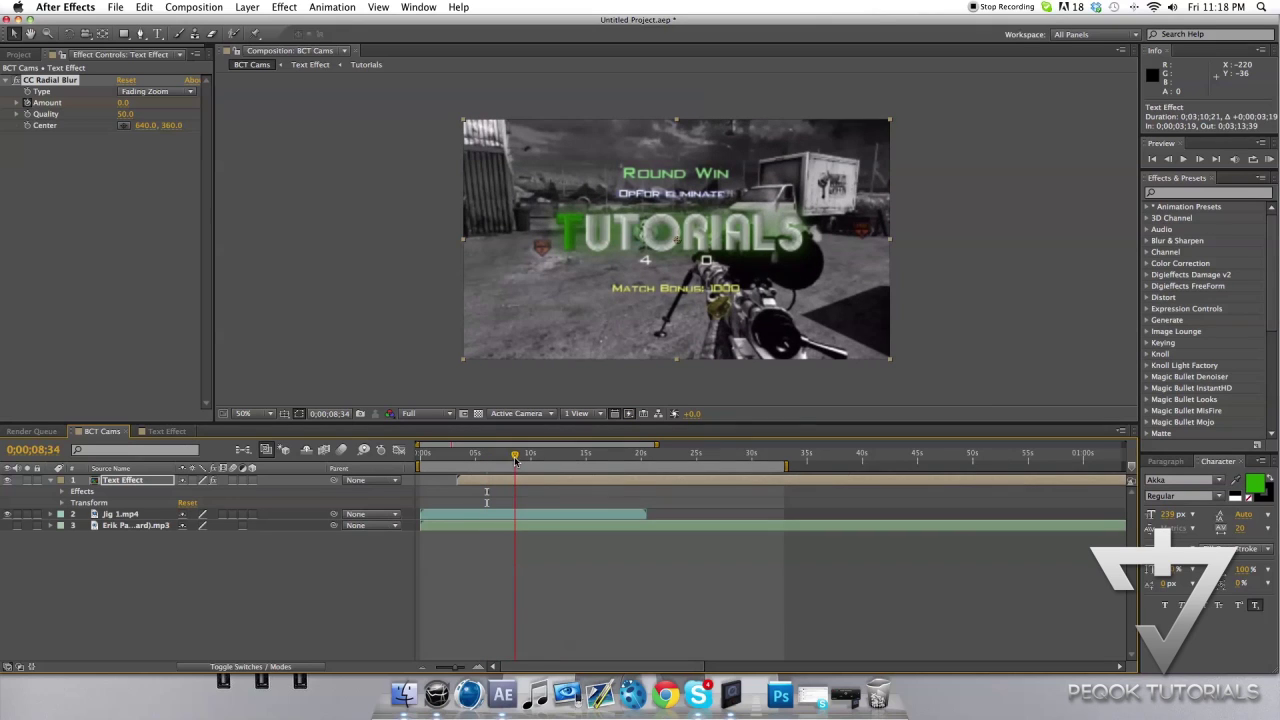
{"action": "left_click_drag", "start_coordinate": [118, 112], "coordinate": [297, 108]}
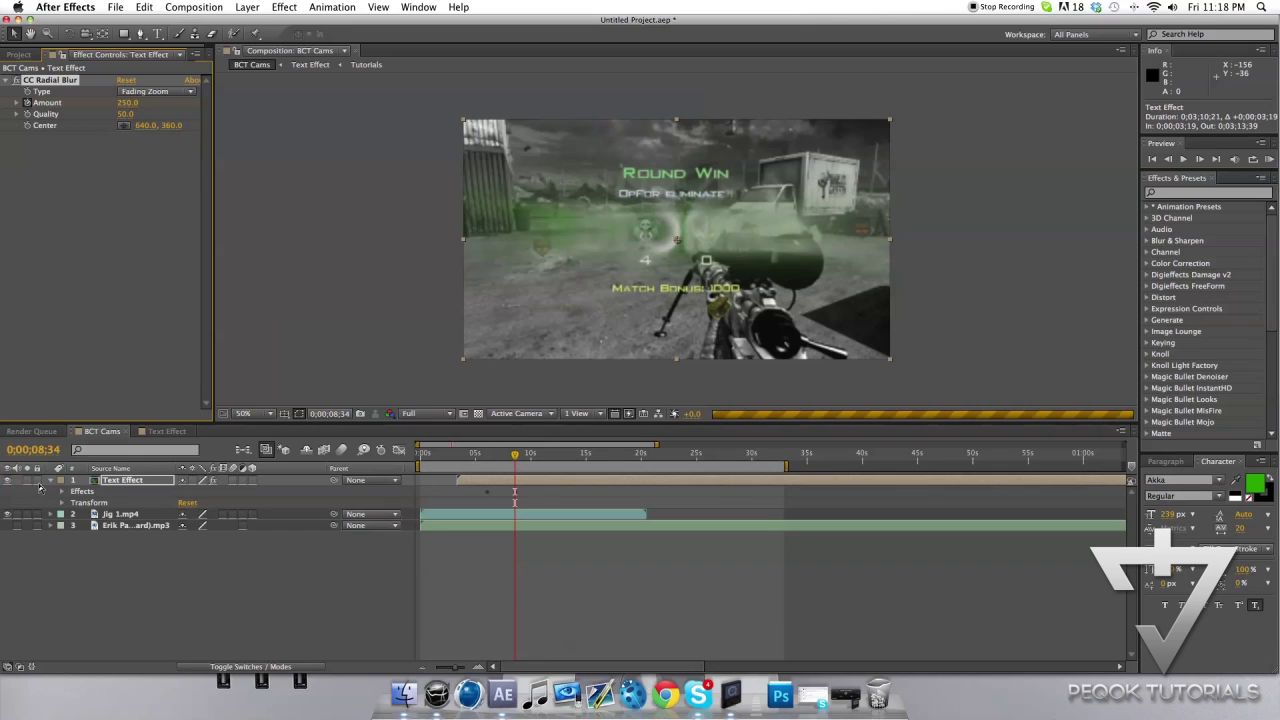
Keyframe the Text Effect layer's Opacity from 100% at 0;00;07;25 to 0% at 0;00;08;34
{"action": "left_click", "coordinate": [63, 502]}
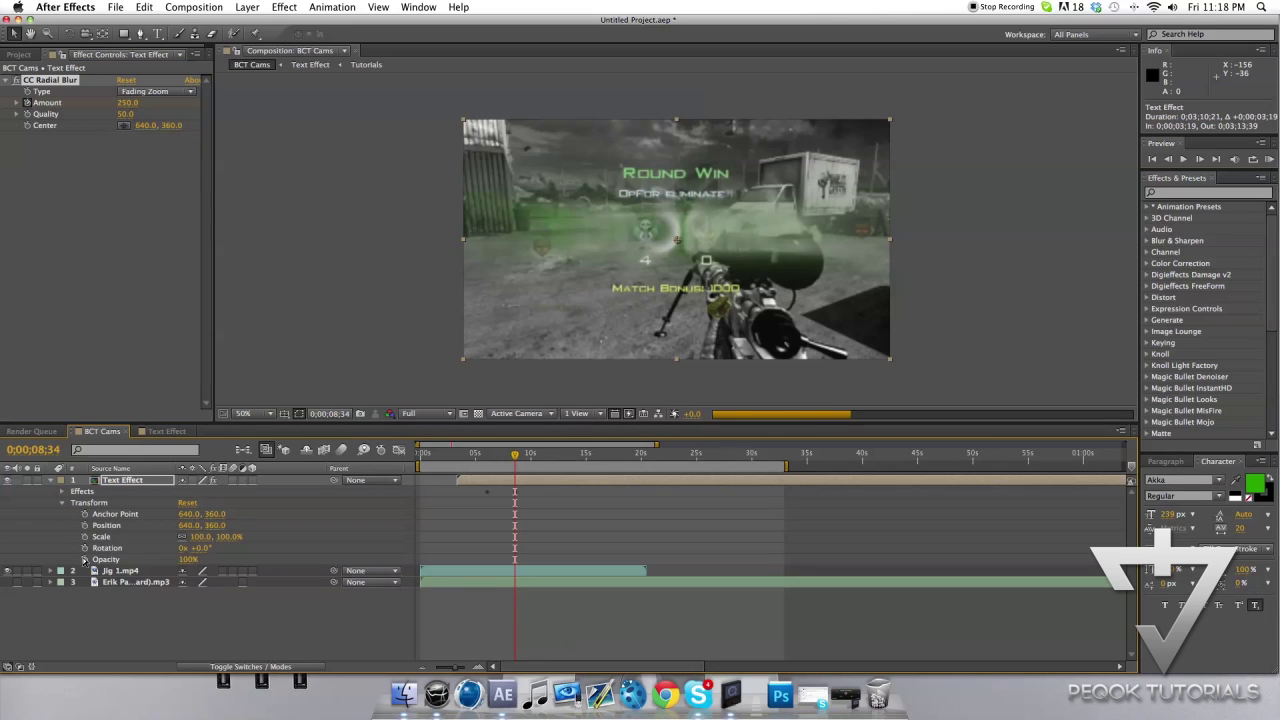
{"action": "left_click", "coordinate": [85, 559]}
{"action": "left_click", "coordinate": [187, 559]}
{"action": "type", "text": "0"}
{"action": "key", "text": "Return"}
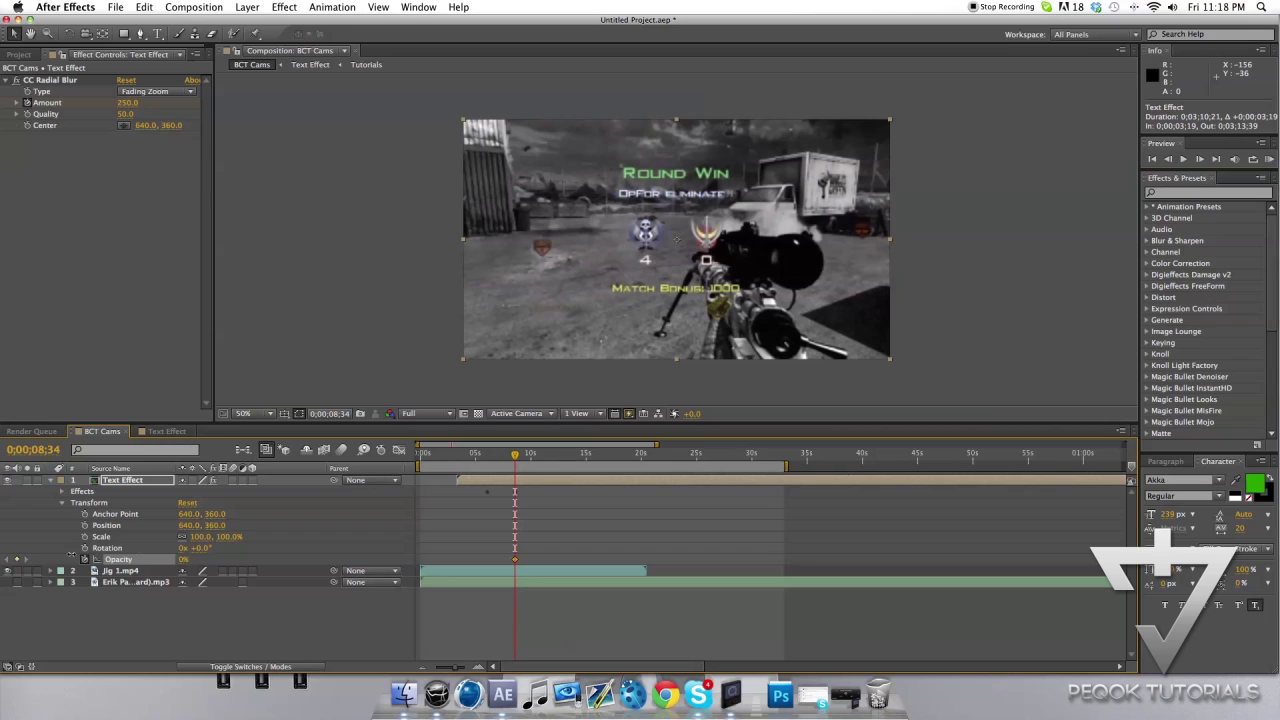
{"action": "left_click_drag", "start_coordinate": [512, 453], "coordinate": [502, 457]}
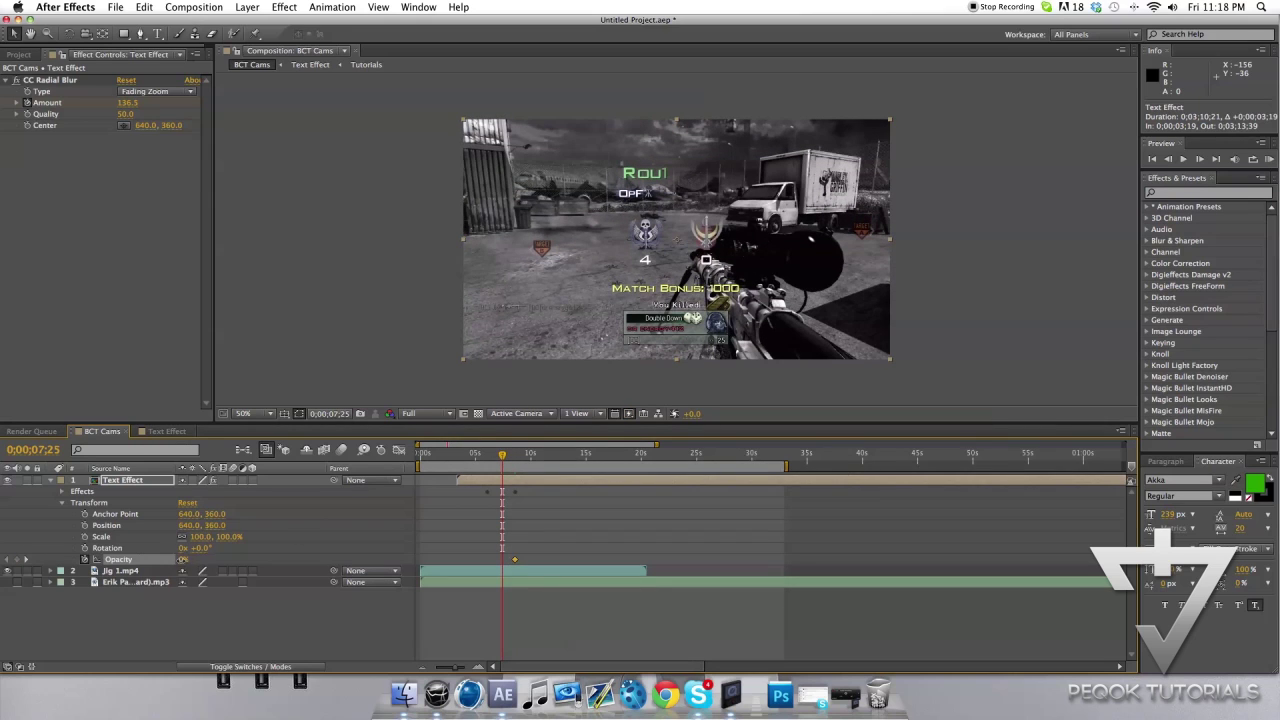
{"action": "left_click_drag", "start_coordinate": [183, 559], "coordinate": [378, 532]}
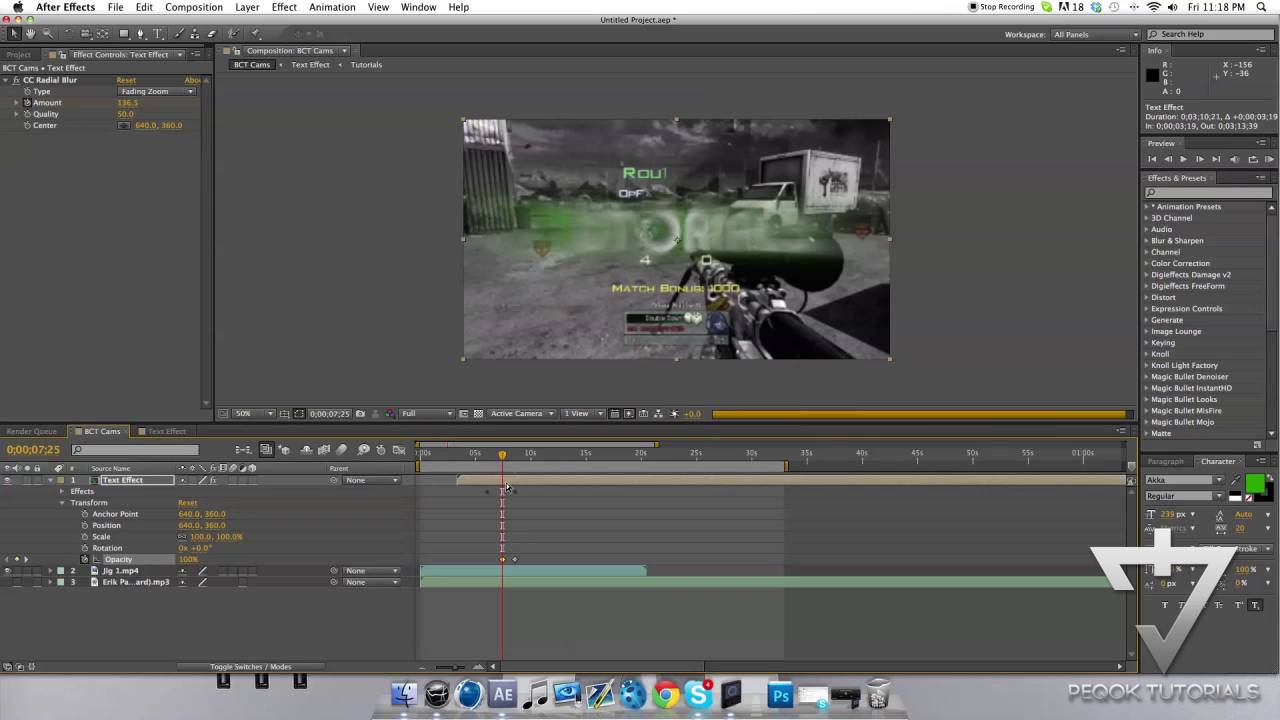
{"action": "left_click_drag", "start_coordinate": [502, 455], "coordinate": [548, 481]}
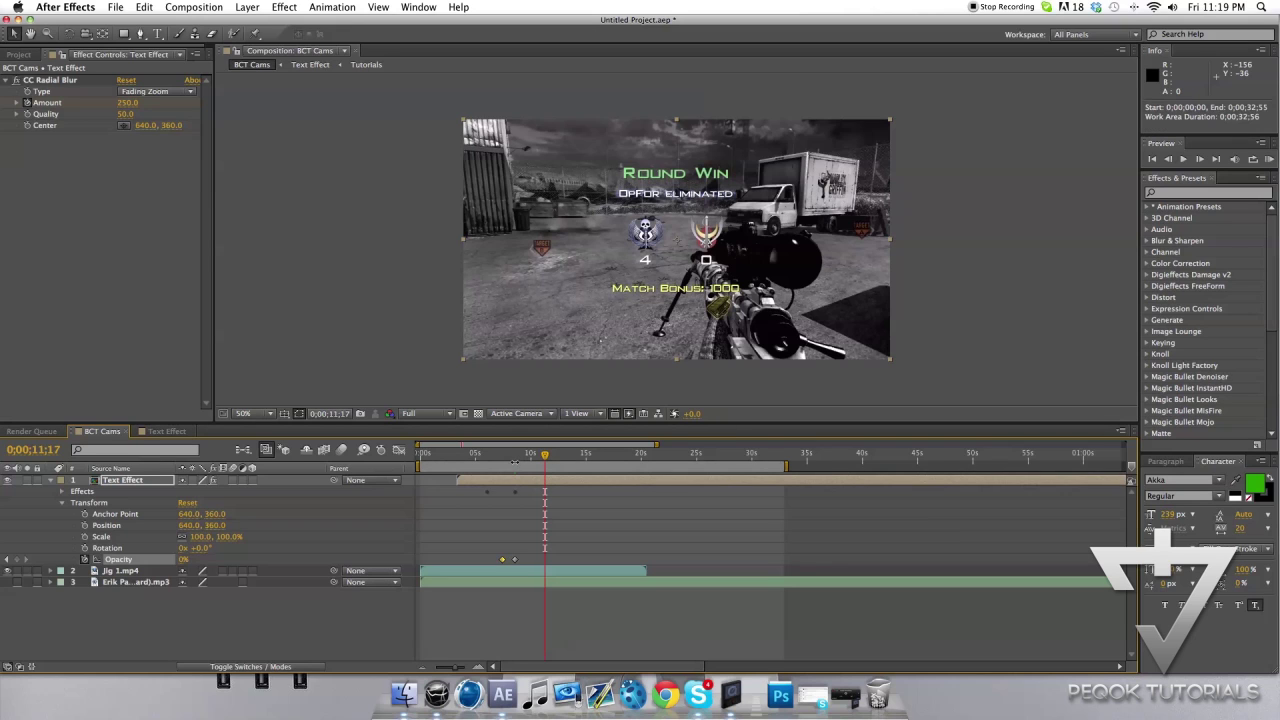
{"action": "mouse_move", "coordinate": [515, 459]}
{"action": "left_mouse_down"}
{"action": "mouse_move", "coordinate": [461, 458]}
{"action": "mouse_move", "coordinate": [540, 458]}
{"action": "mouse_move", "coordinate": [440, 458]}
{"action": "mouse_move", "coordinate": [543, 447]}
{"action": "mouse_move", "coordinate": [457, 452]}
{"action": "mouse_move", "coordinate": [597, 460]}
{"action": "mouse_move", "coordinate": [518, 480]}
{"action": "left_mouse_up"}
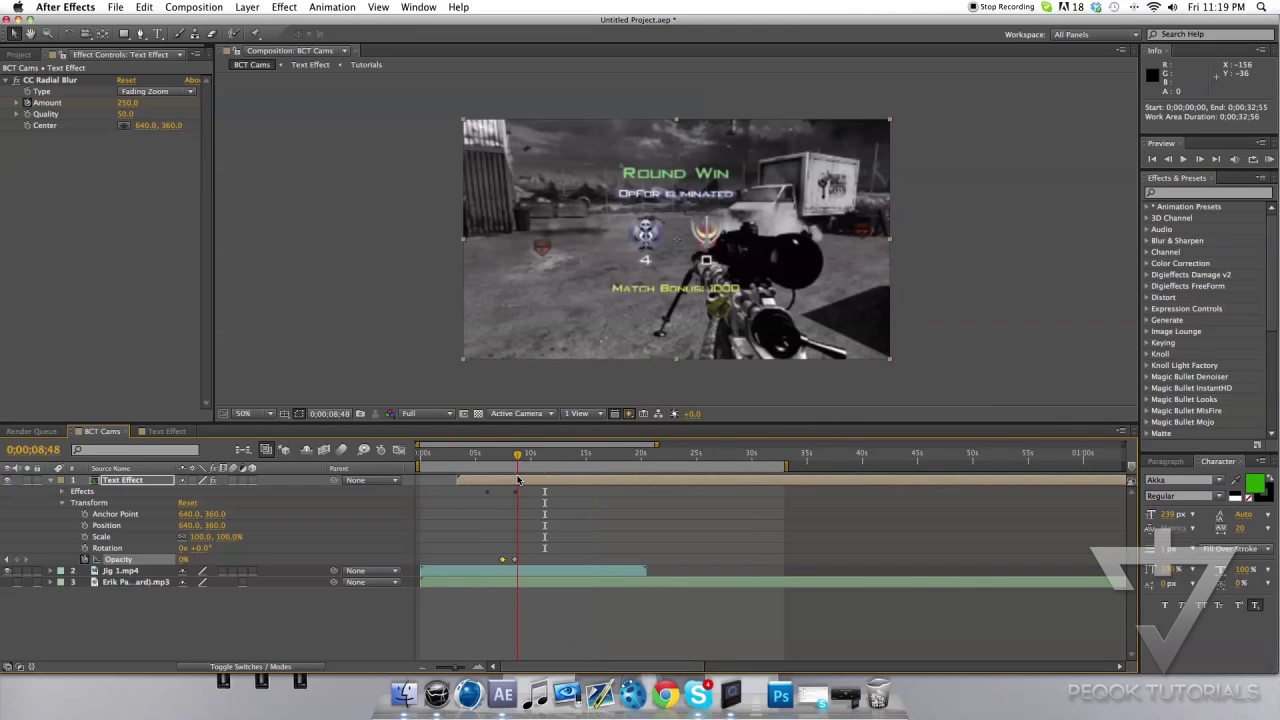